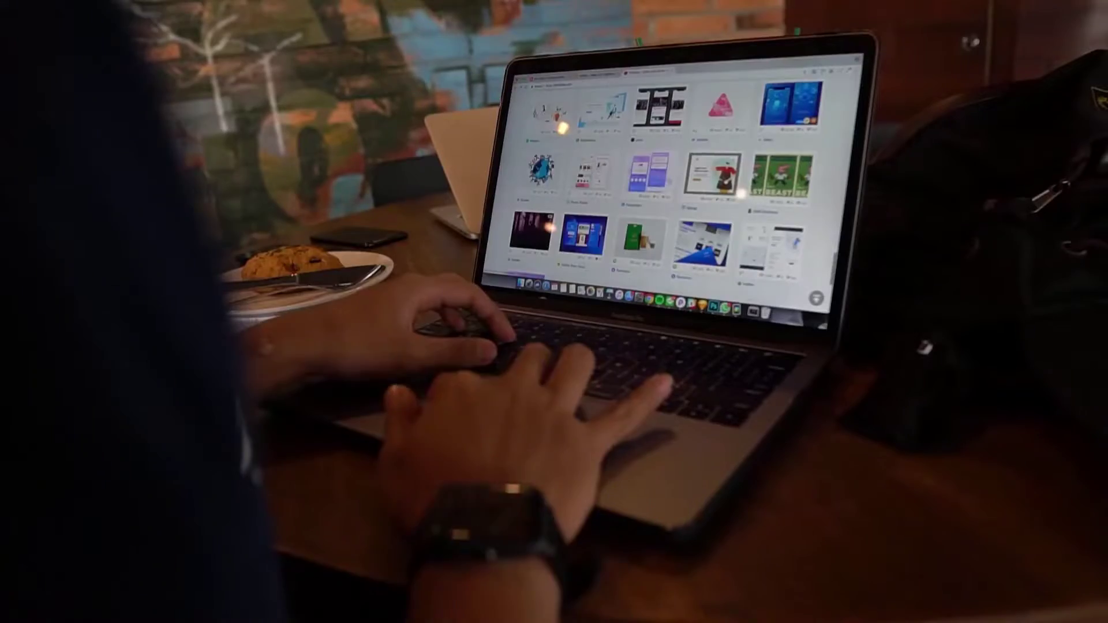
# Scroll the view down and back up during the intro footage
pyautogui.scroll(-5, 658, 185)
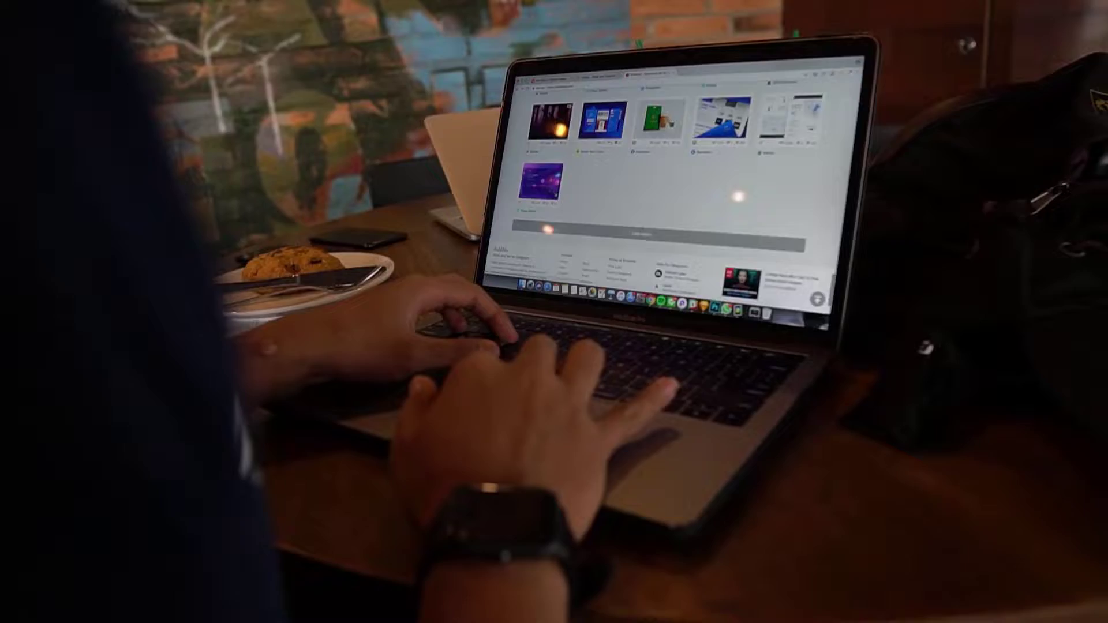
pyautogui.scroll(3, 669, 185)
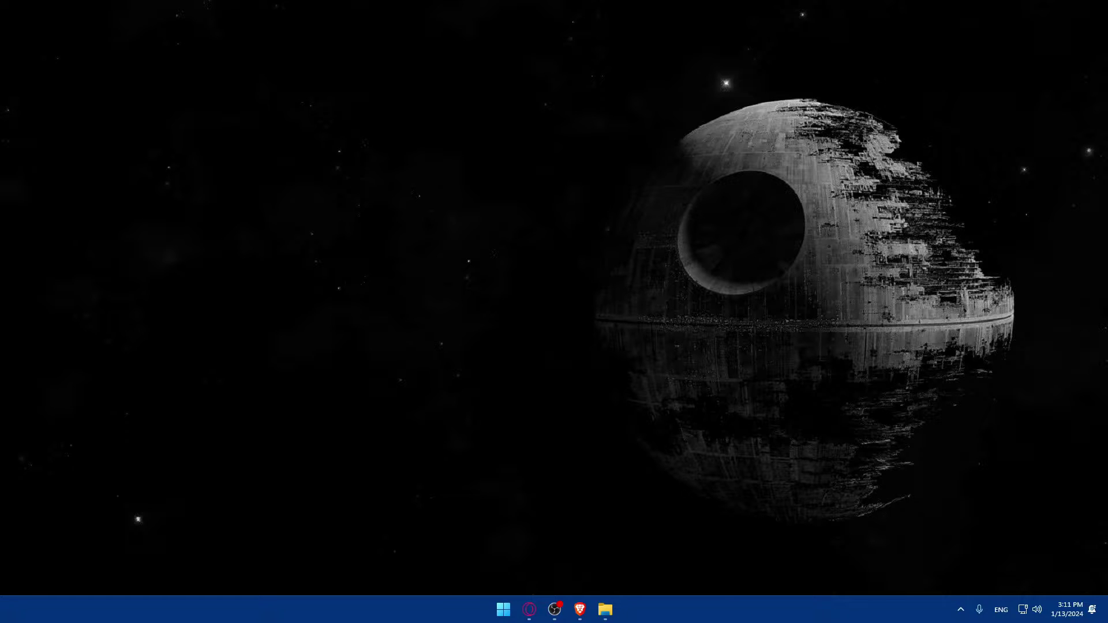
# Open Brave and load shopify.com in the new tab
pyautogui.click(580, 610)
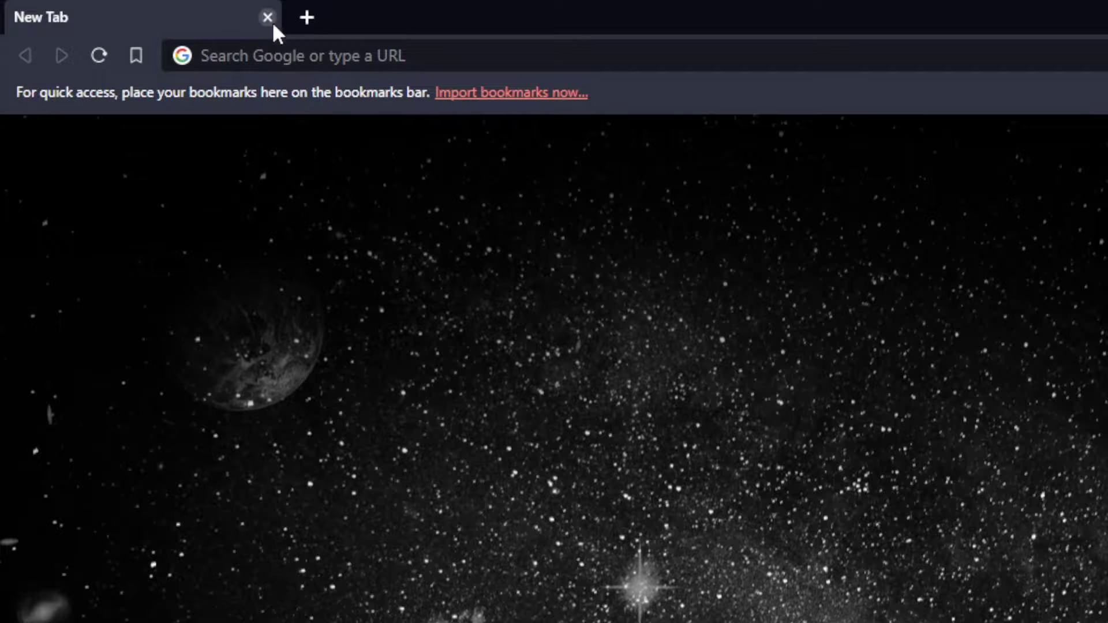
pyautogui.click(141, 23)
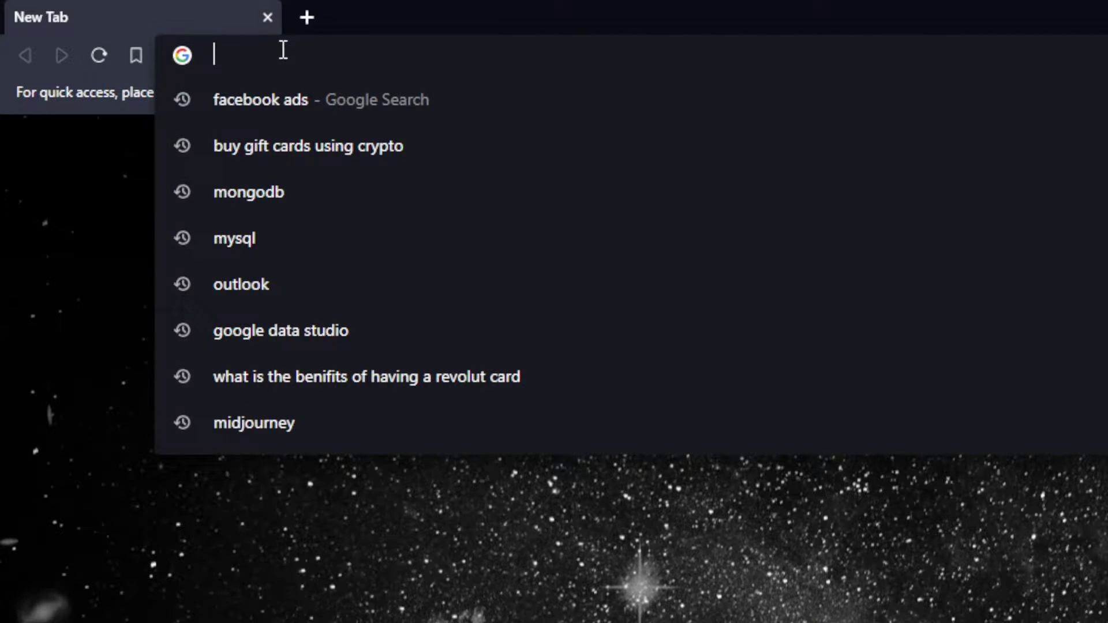
pyautogui.write('shopify.com')
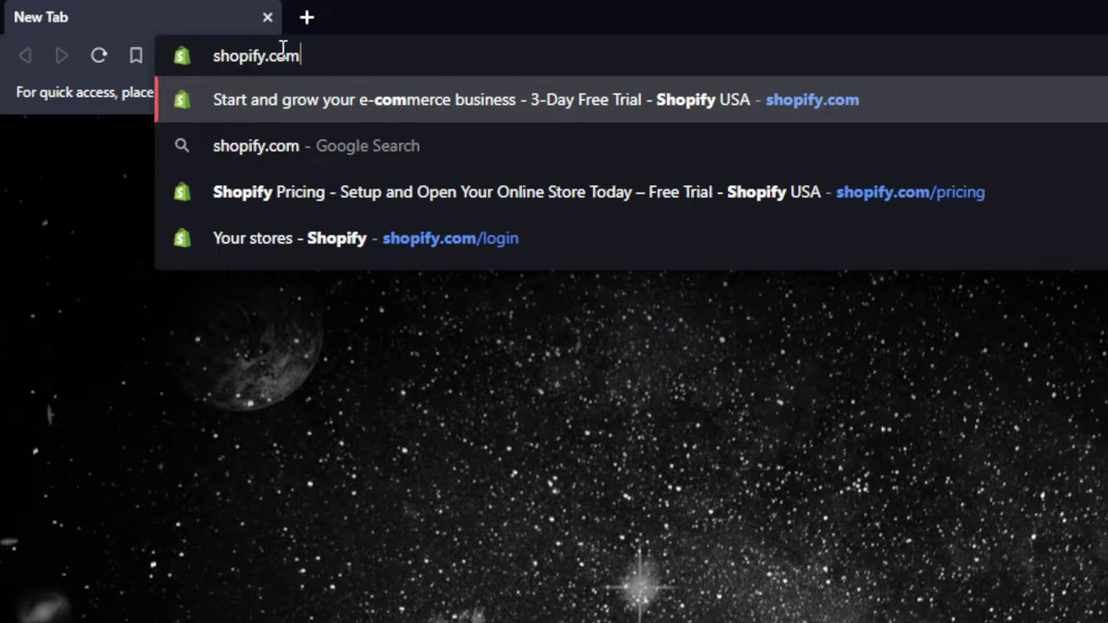
pyautogui.press('Return')
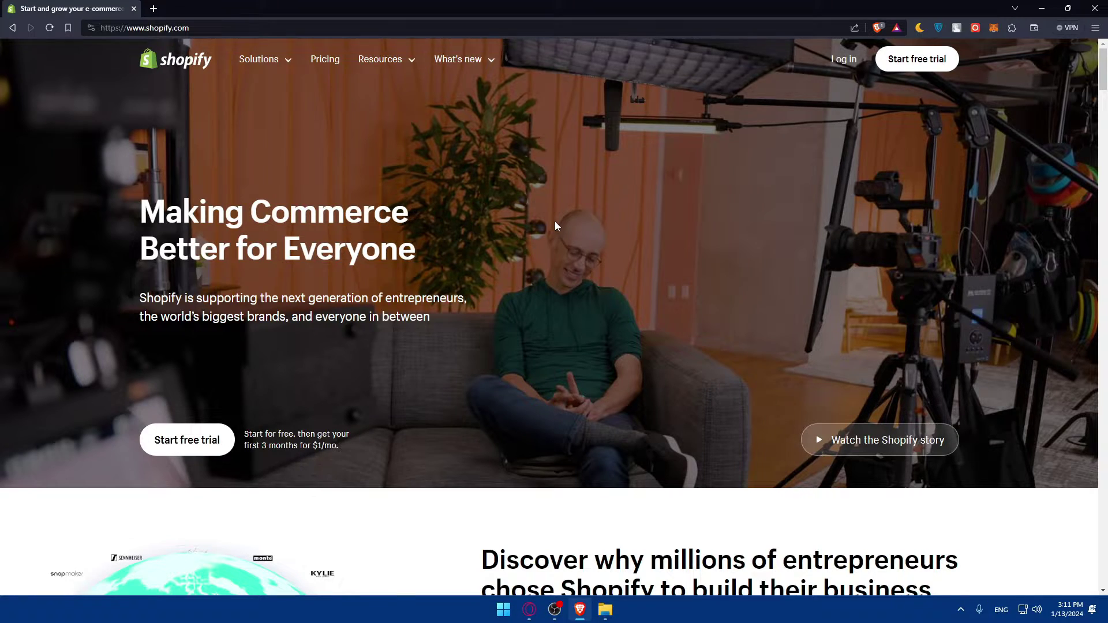
pyautogui.scroll(-8, 555, 221)
pyautogui.scroll(-2, 641, 231)
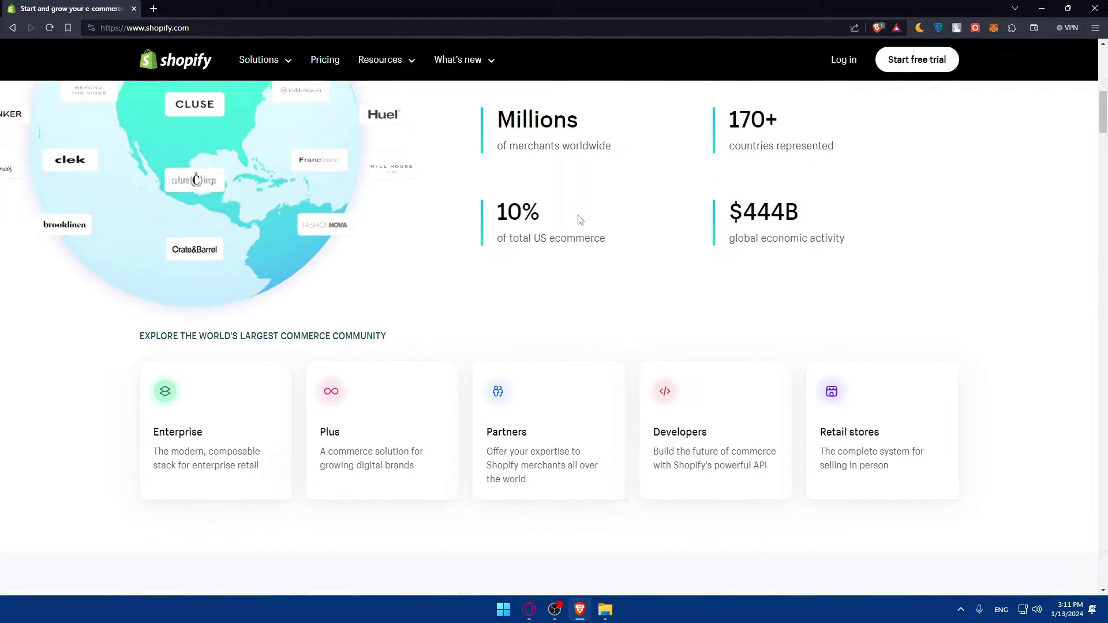
pyautogui.scroll(-20, 629, 211)
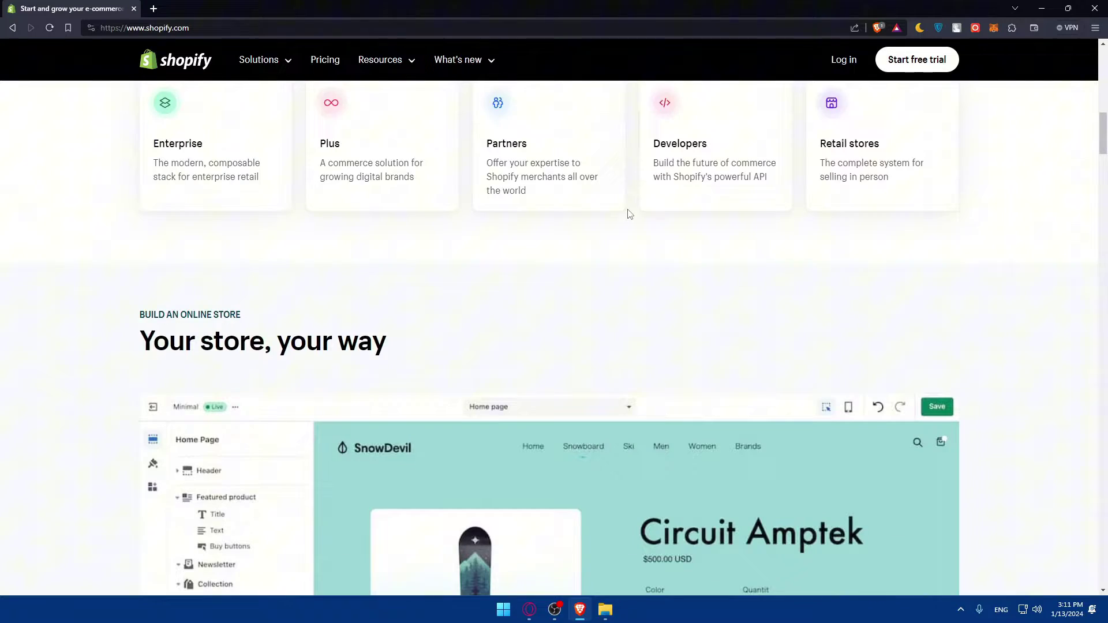
pyautogui.scroll(-20, 404, 219)
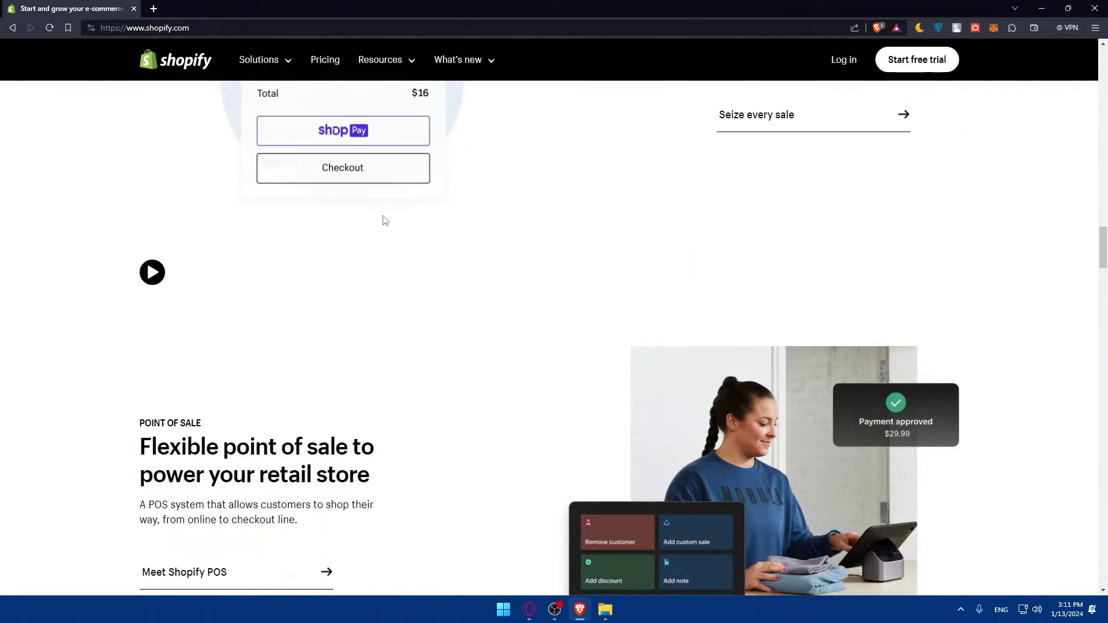
pyautogui.scroll(3, 299, 227)
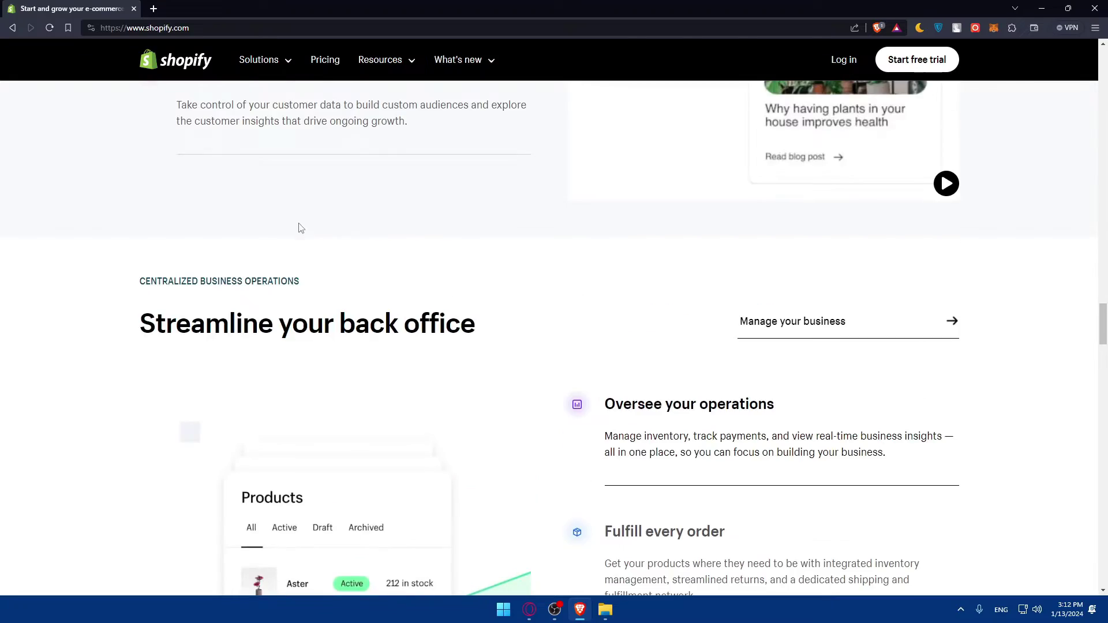
pyautogui.scroll(-17, 323, 279)
pyautogui.scroll(10, 327, 281)
pyautogui.scroll(10, 328, 280)
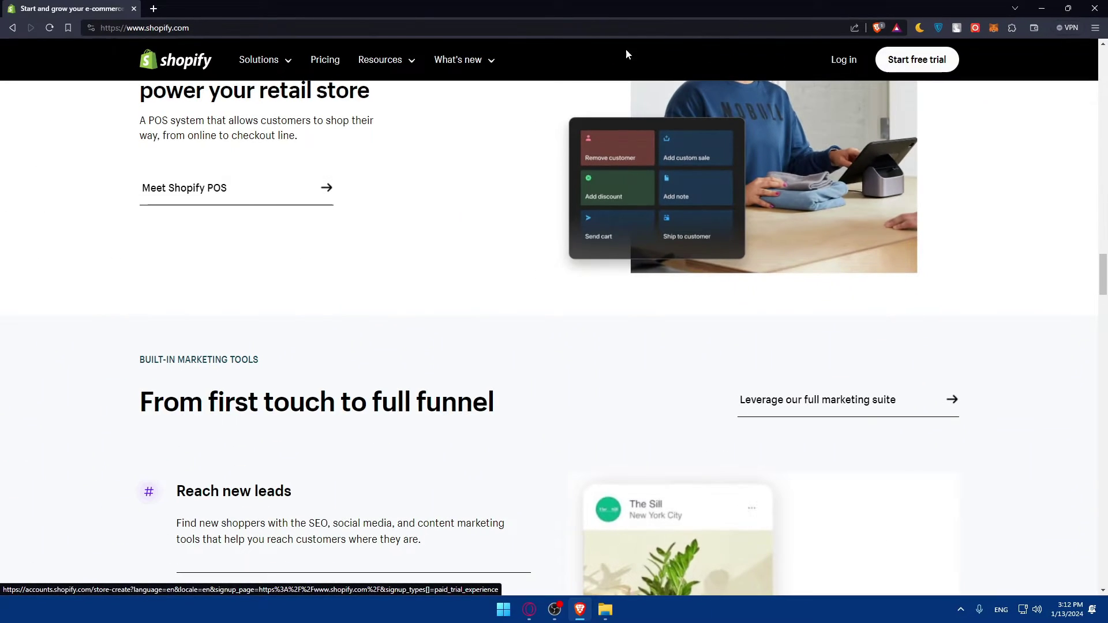
# View the yearly plan prices on the Pricing page, then log in to the store admin
pyautogui.click(322, 63)
pyautogui.scroll(-5, 359, 274)
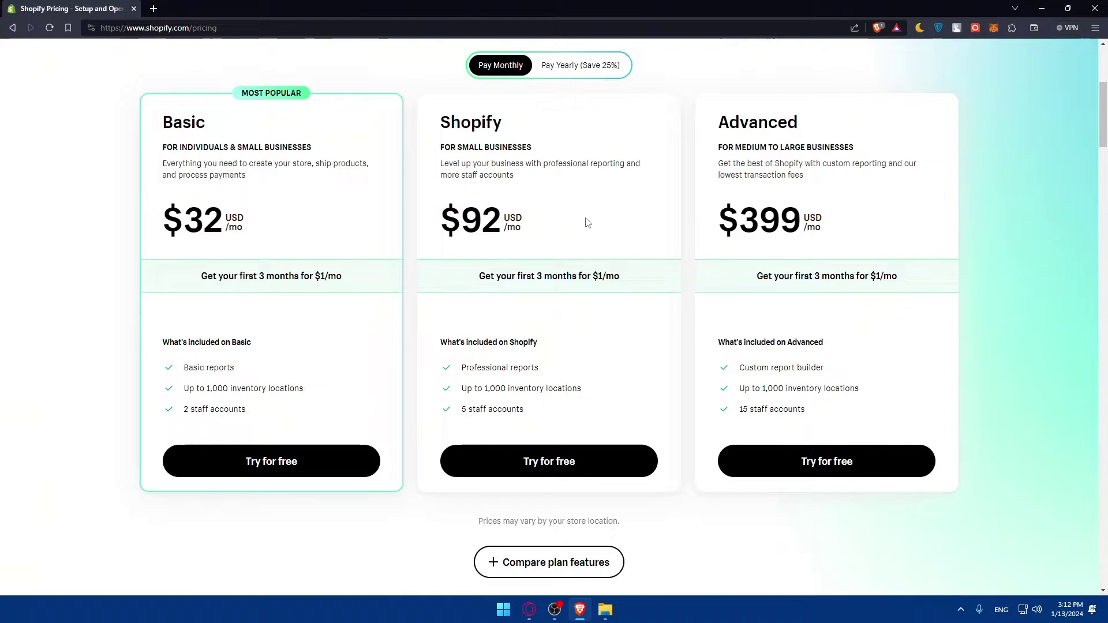
pyautogui.click(581, 72)
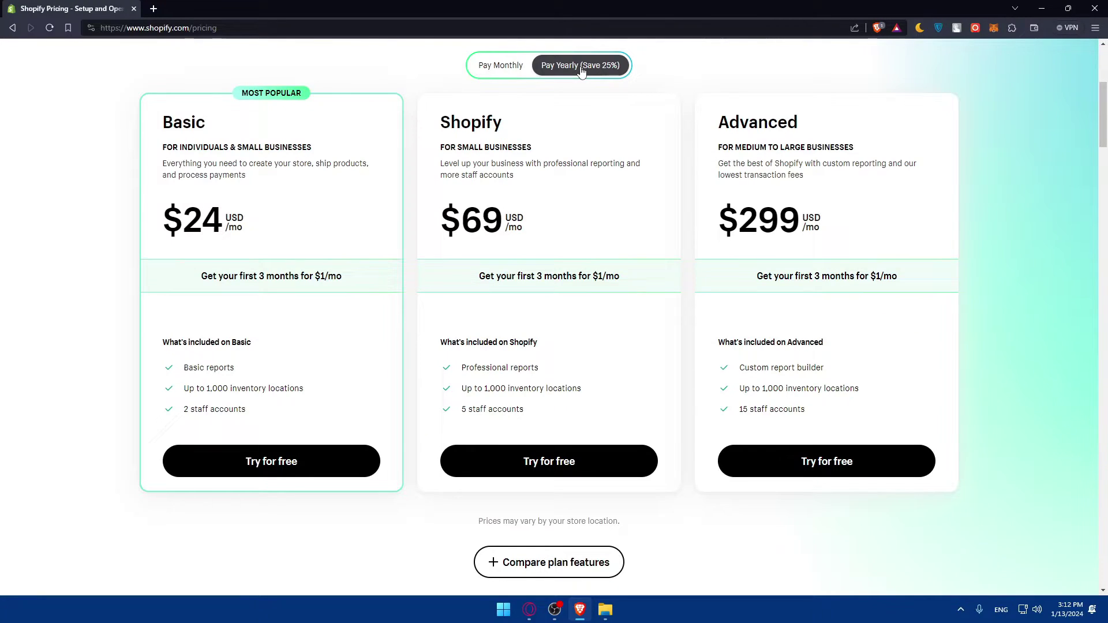
pyautogui.scroll(5, 581, 71)
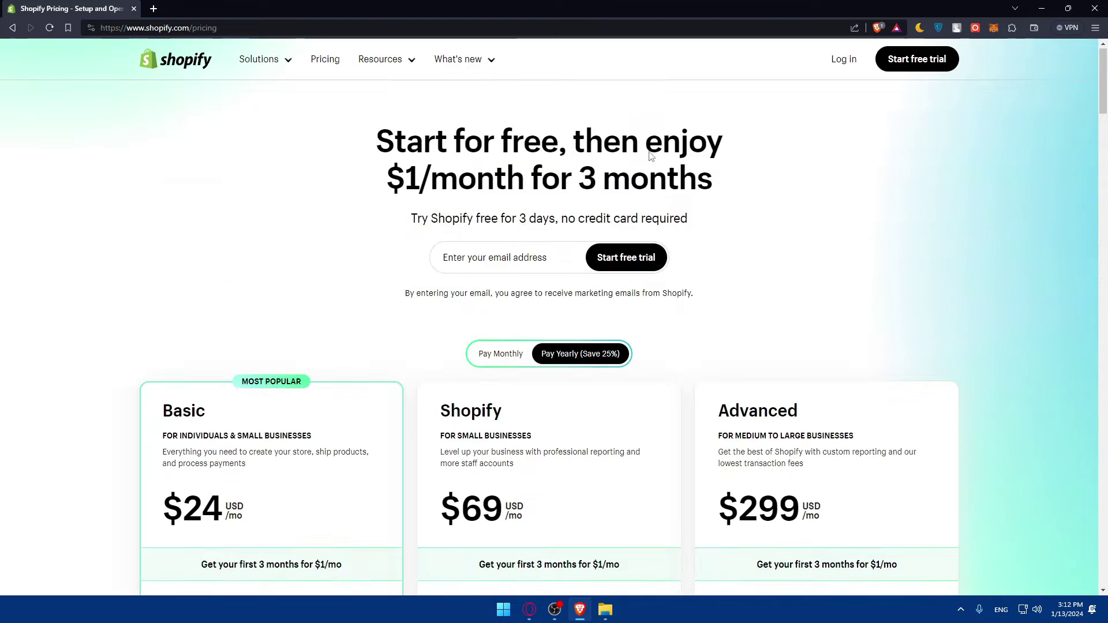
pyautogui.click(843, 61)
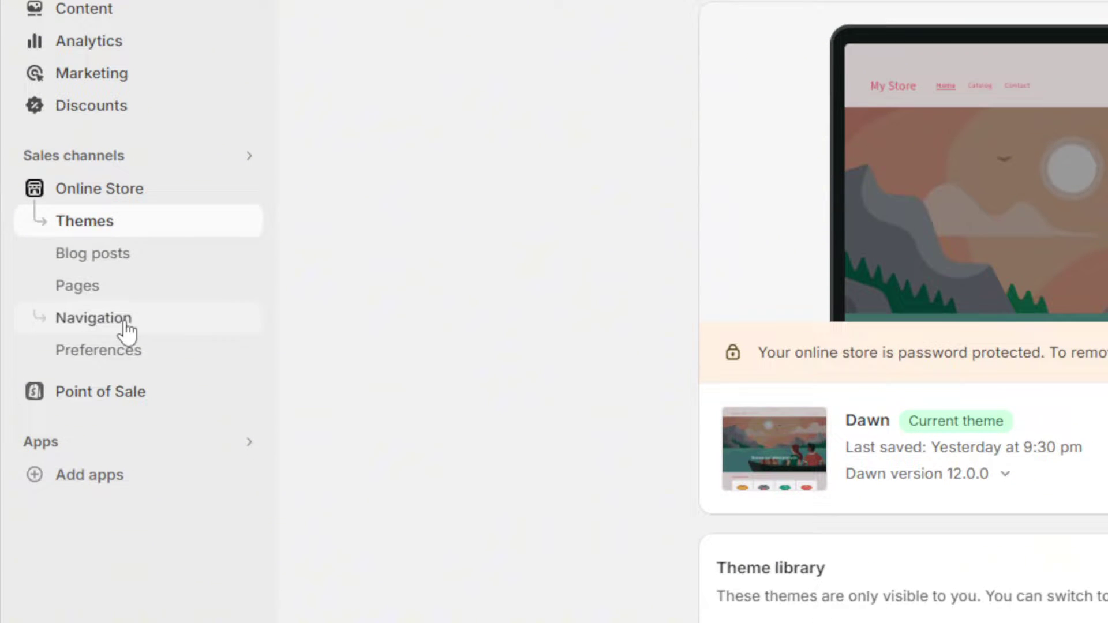
# Open the Online Store Preferences page from the admin sidebar
pyautogui.click(118, 322)
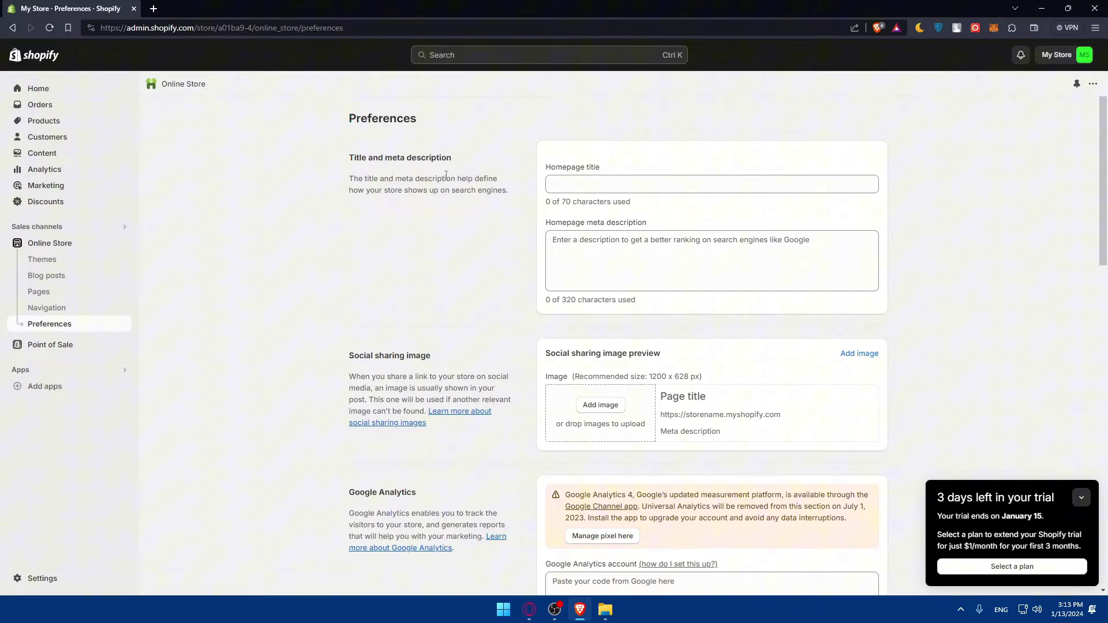
# Review the Password protection section on Preferences, then go to the Navigation page
pyautogui.scroll(-2, 446, 175)
pyautogui.scroll(-5, 442, 266)
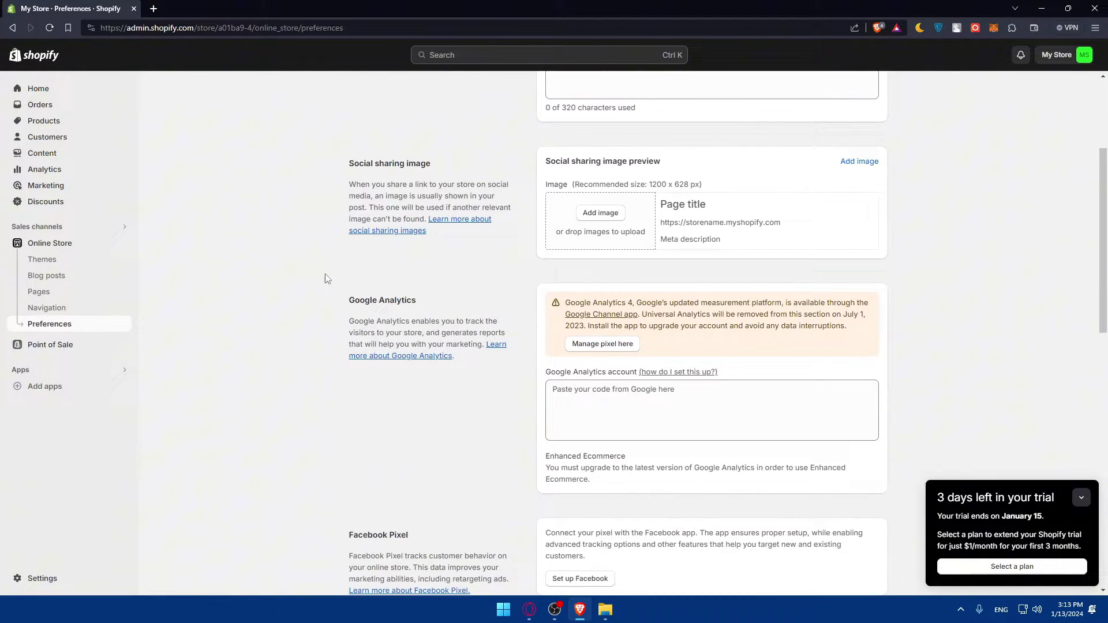
pyautogui.scroll(-11, 423, 339)
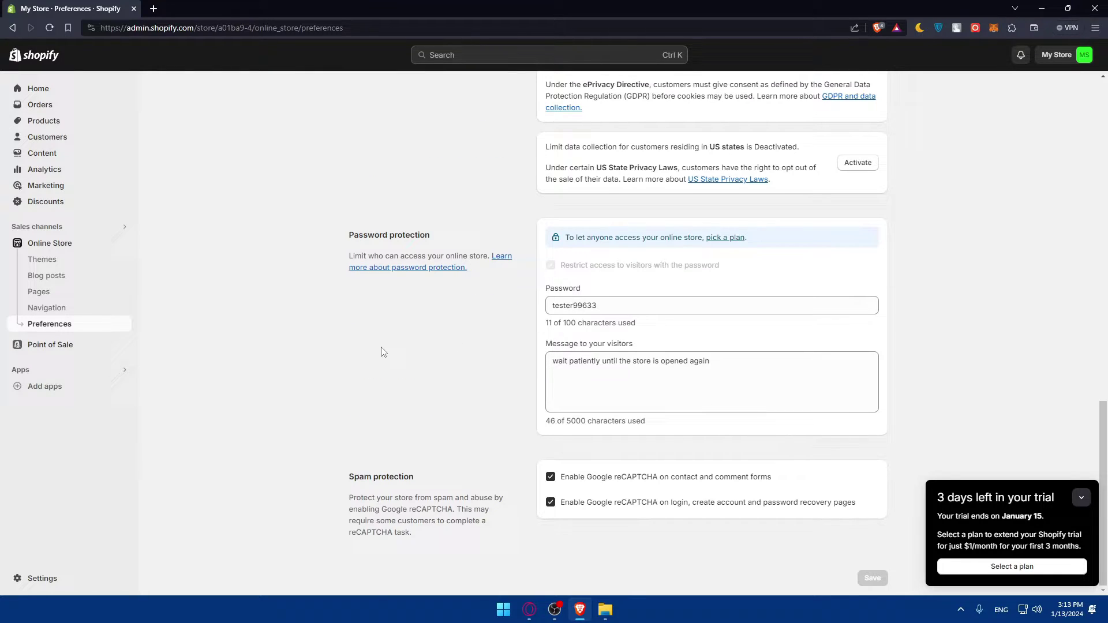
pyautogui.scroll(7, 443, 452)
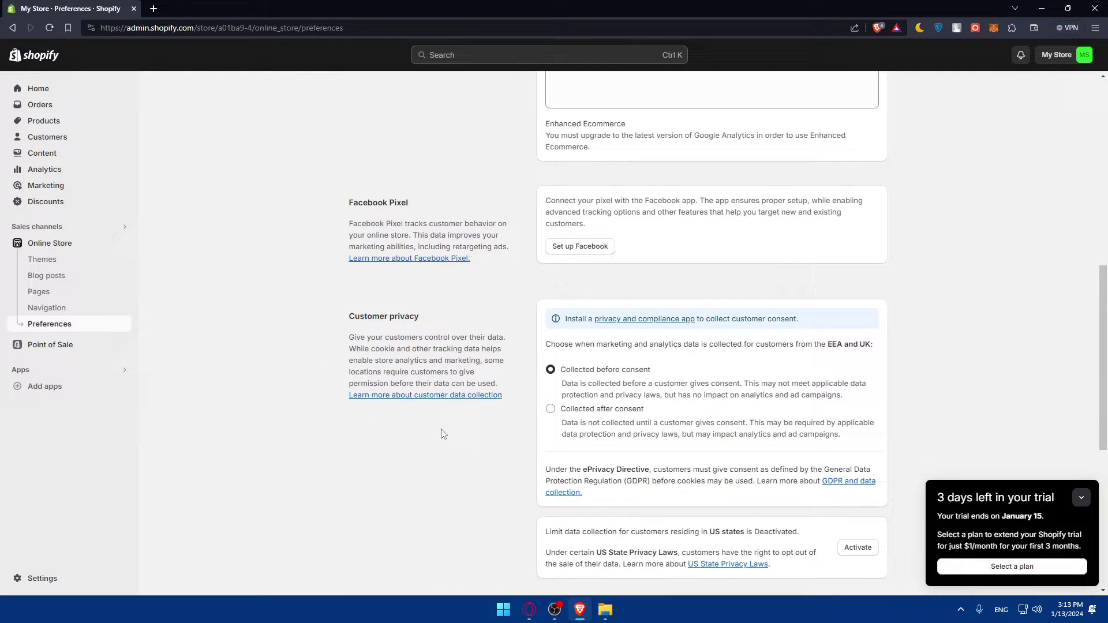
pyautogui.scroll(4, 238, 266)
pyautogui.scroll(-10, 479, 248)
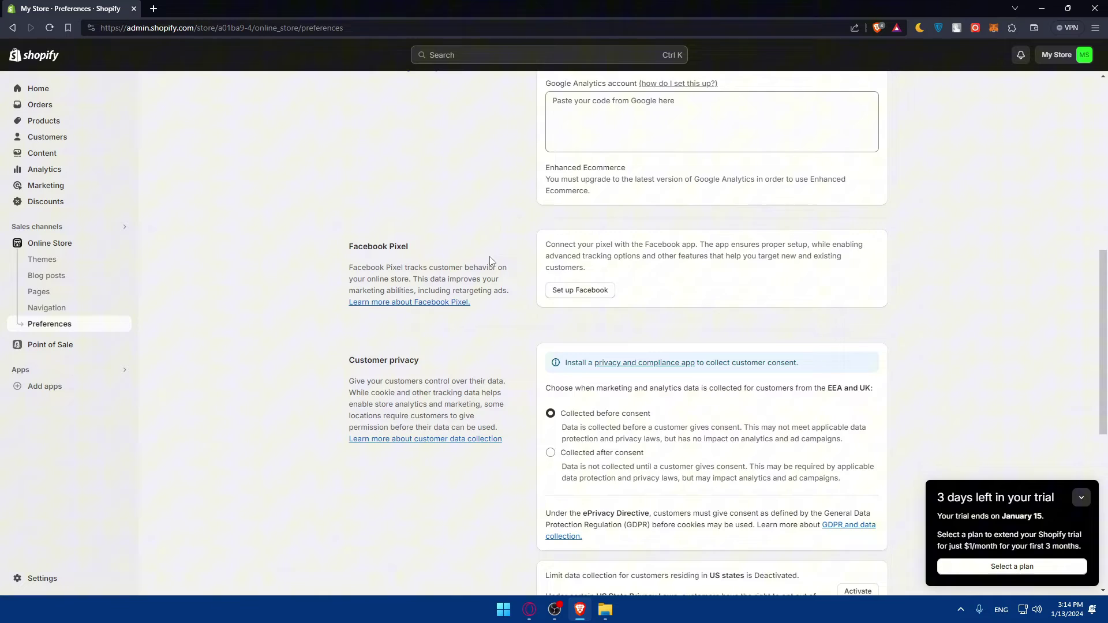
pyautogui.moveTo(350, 277); pyautogui.dragTo(486, 279)
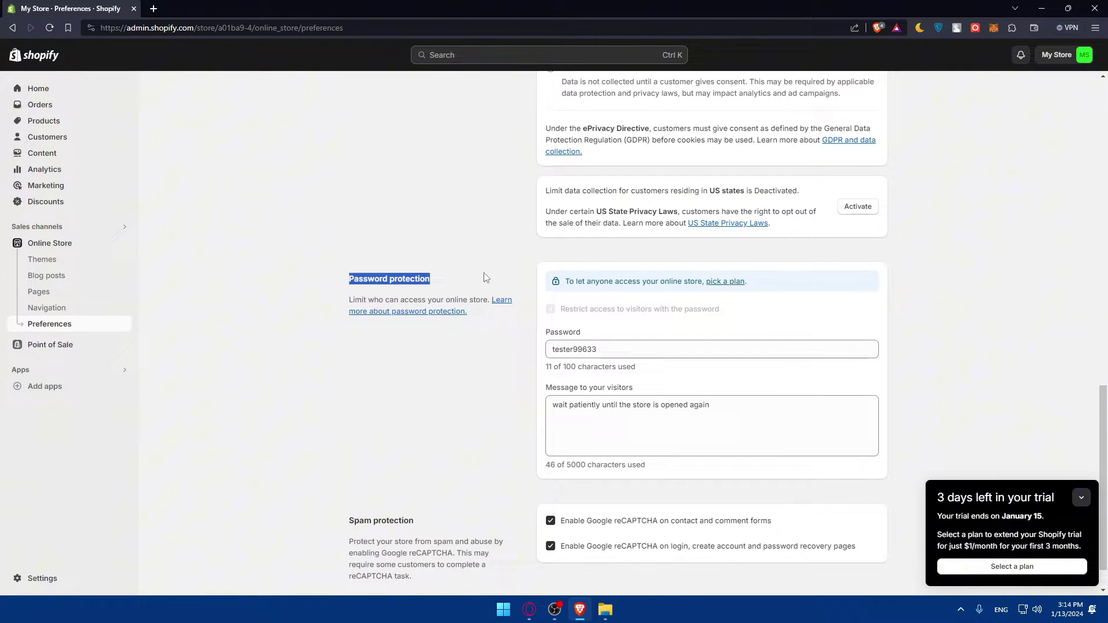
pyautogui.click(486, 279)
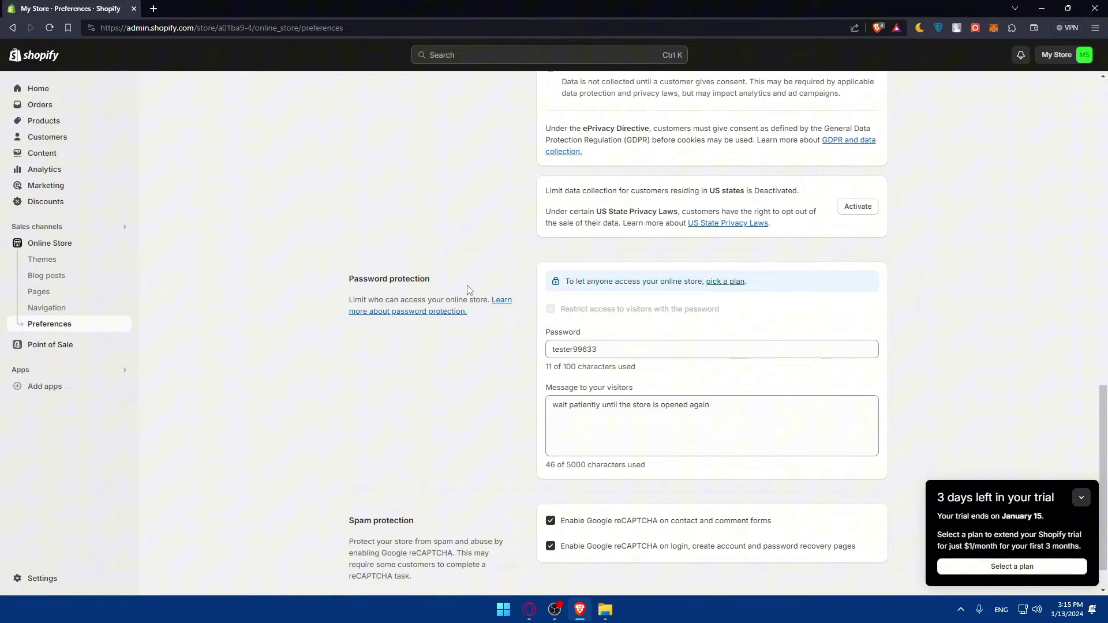
pyautogui.moveTo(339, 281); pyautogui.dragTo(280, 270)
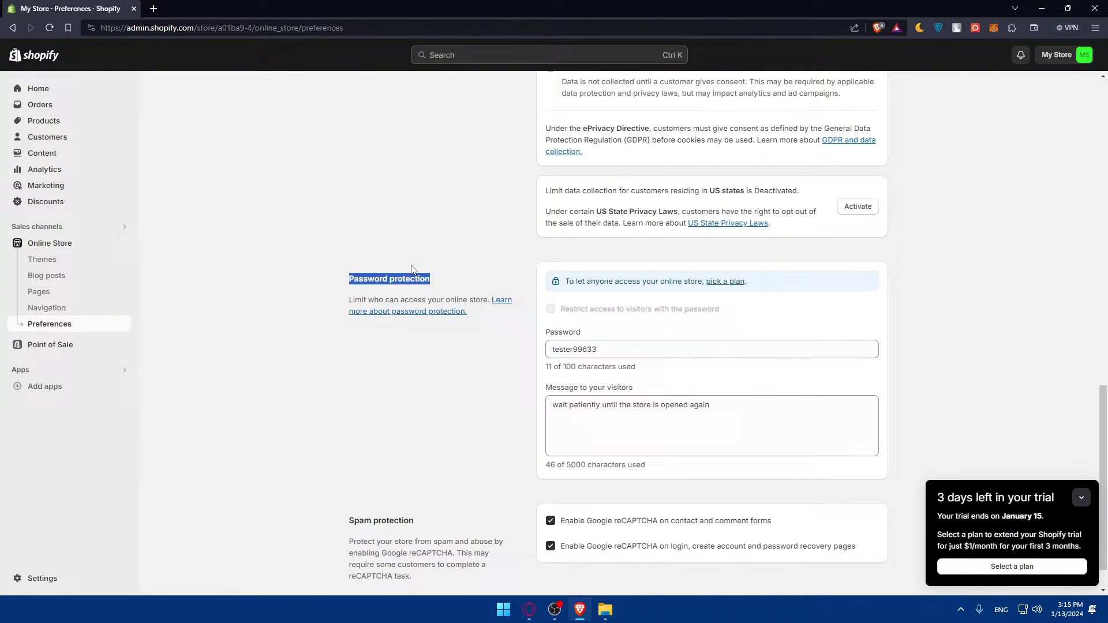
pyautogui.click(415, 270)
pyautogui.click(69, 309)
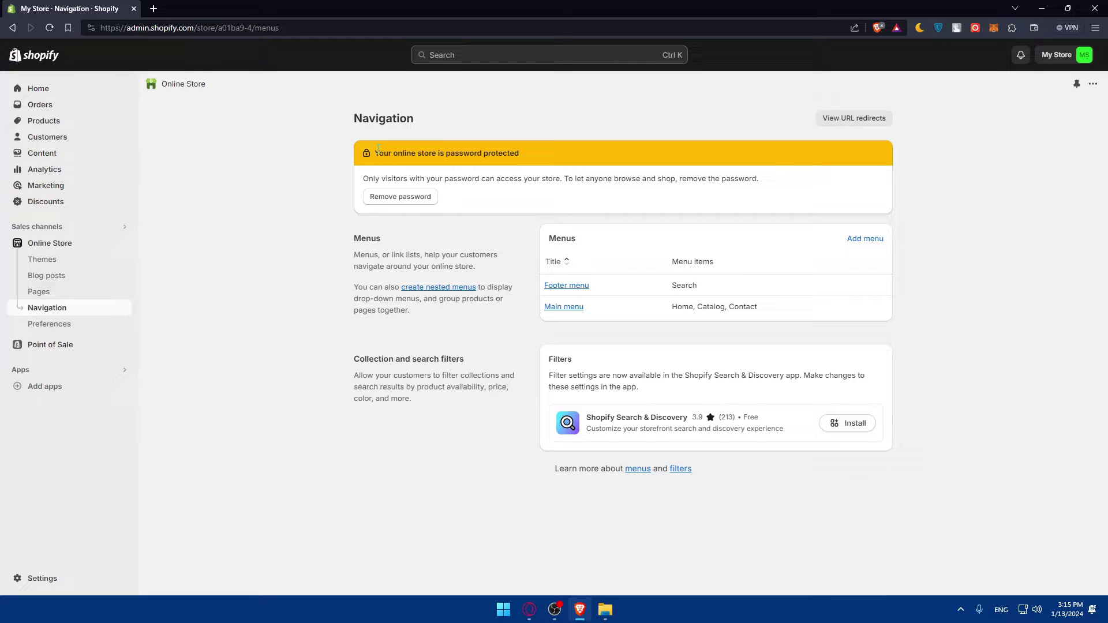
# Read the password-protected store warning on Navigation and choose Remove password
pyautogui.moveTo(375, 153); pyautogui.dragTo(545, 152)
pyautogui.click(521, 152)
pyautogui.moveTo(359, 182); pyautogui.dragTo(730, 206)
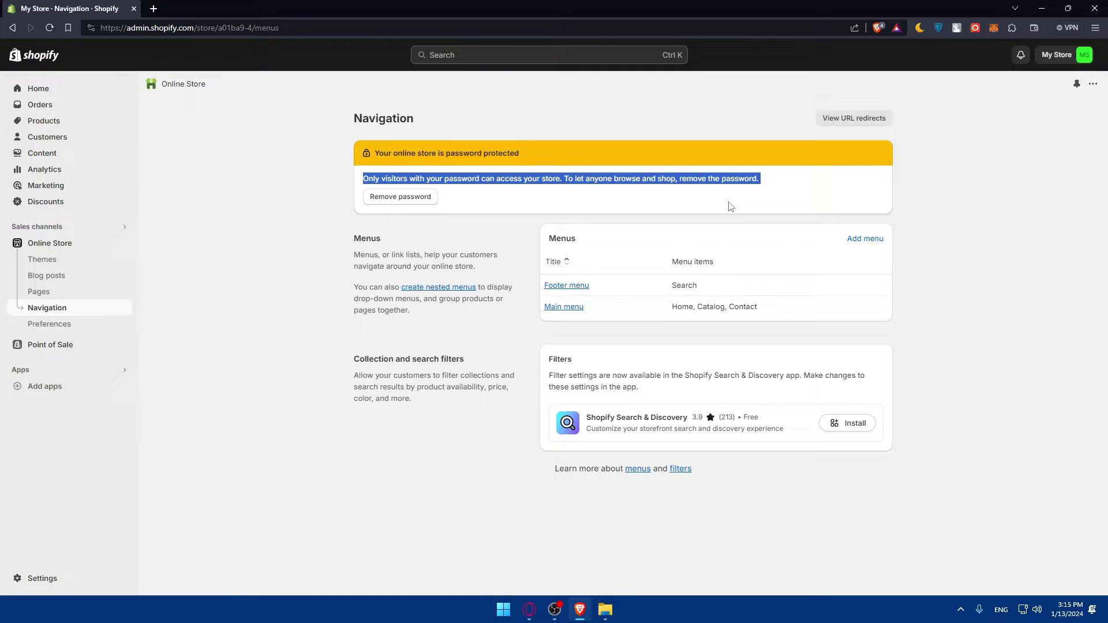
pyautogui.click(773, 183)
pyautogui.click(402, 199)
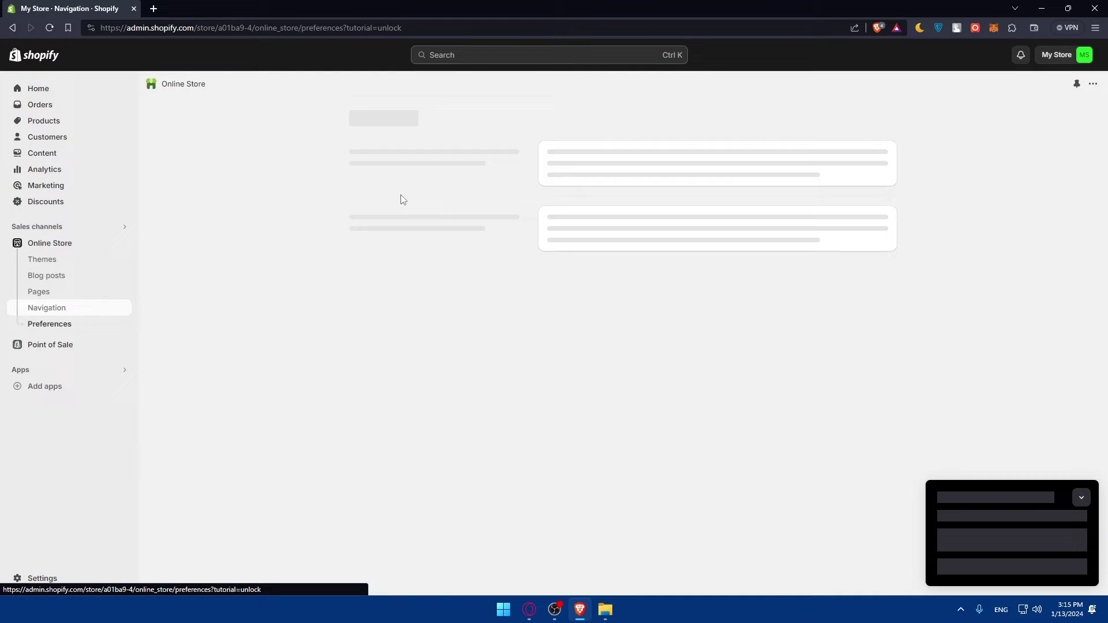
# Back out of the Select a plan page and return to Online Store Preferences
pyautogui.click(715, 242)
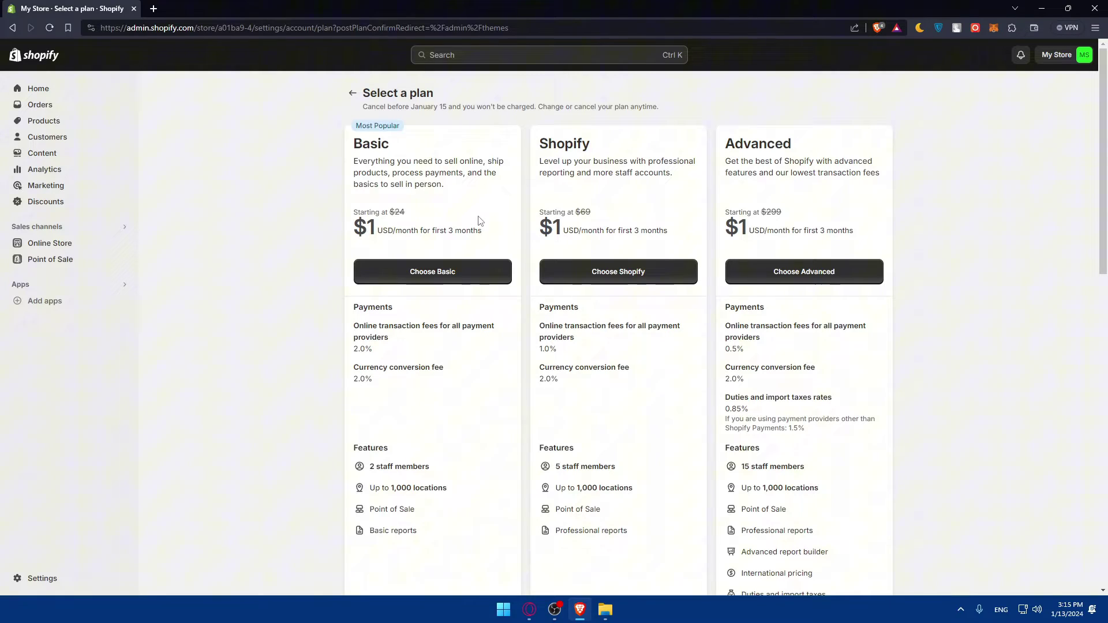
pyautogui.click(352, 92)
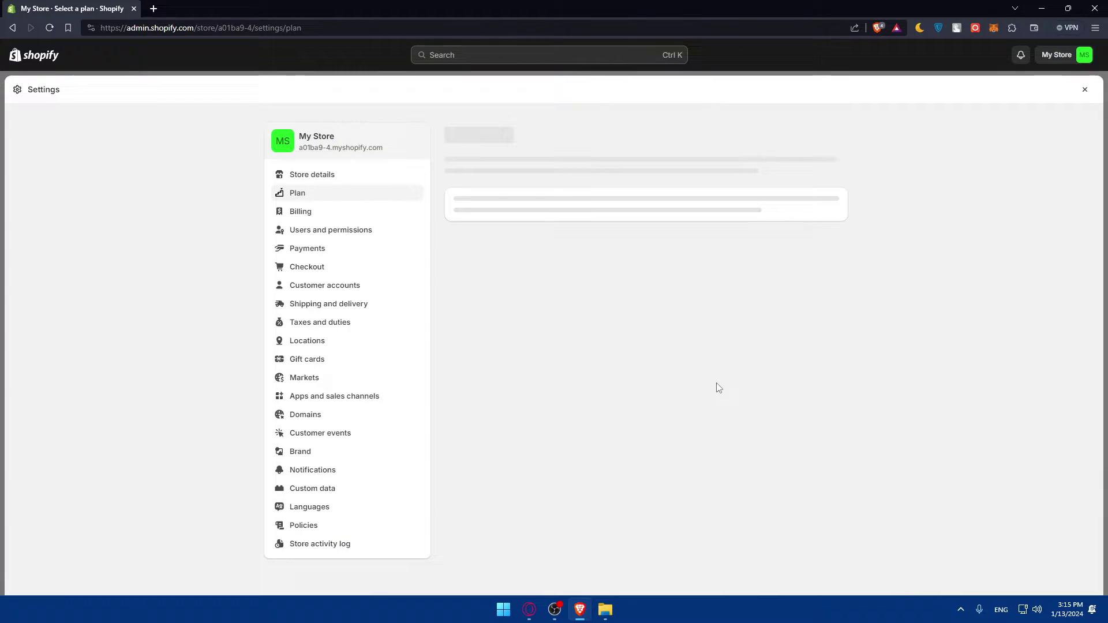
pyautogui.click(1085, 89)
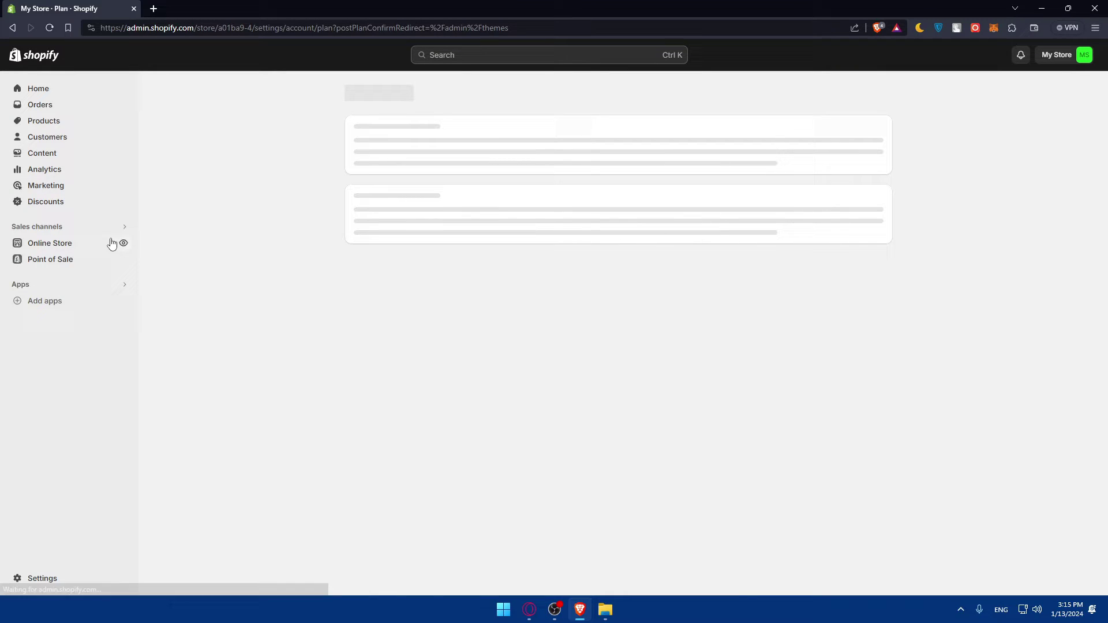
pyautogui.click(75, 247)
pyautogui.click(72, 328)
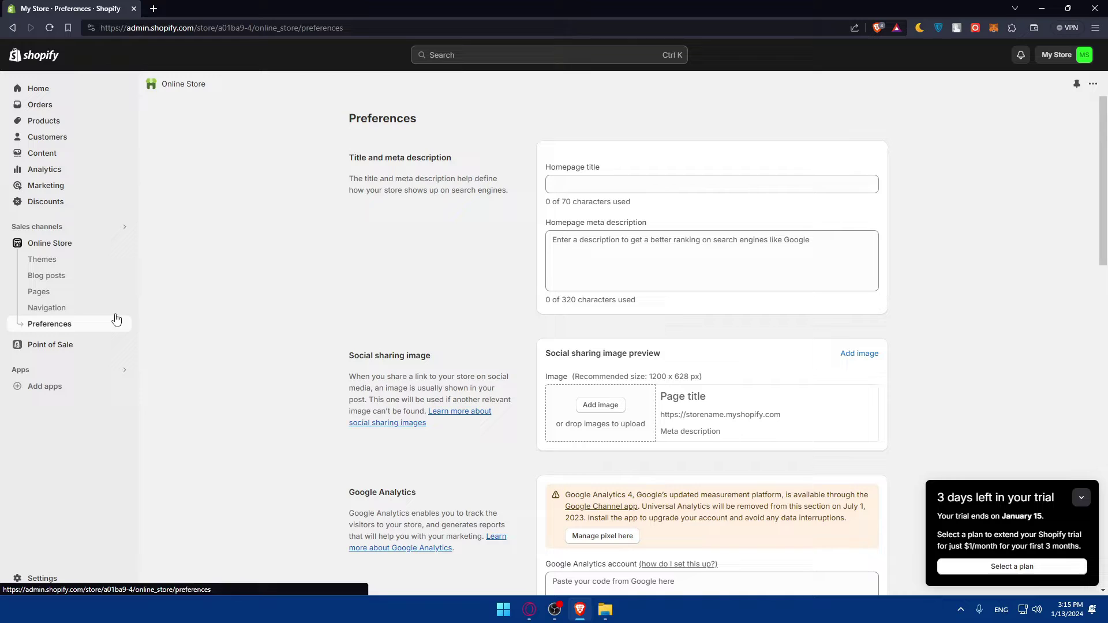
# Search 'google search console' in a new tab and open the Search Console site
pyautogui.click(154, 9)
pyautogui.write('google se')
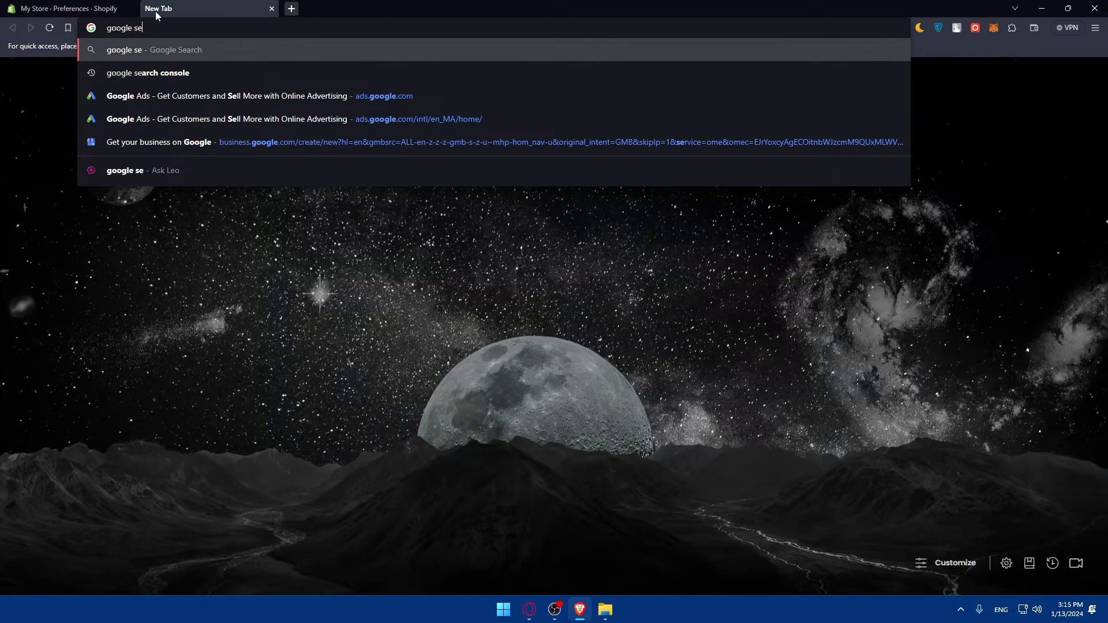
pyautogui.write('arch console')
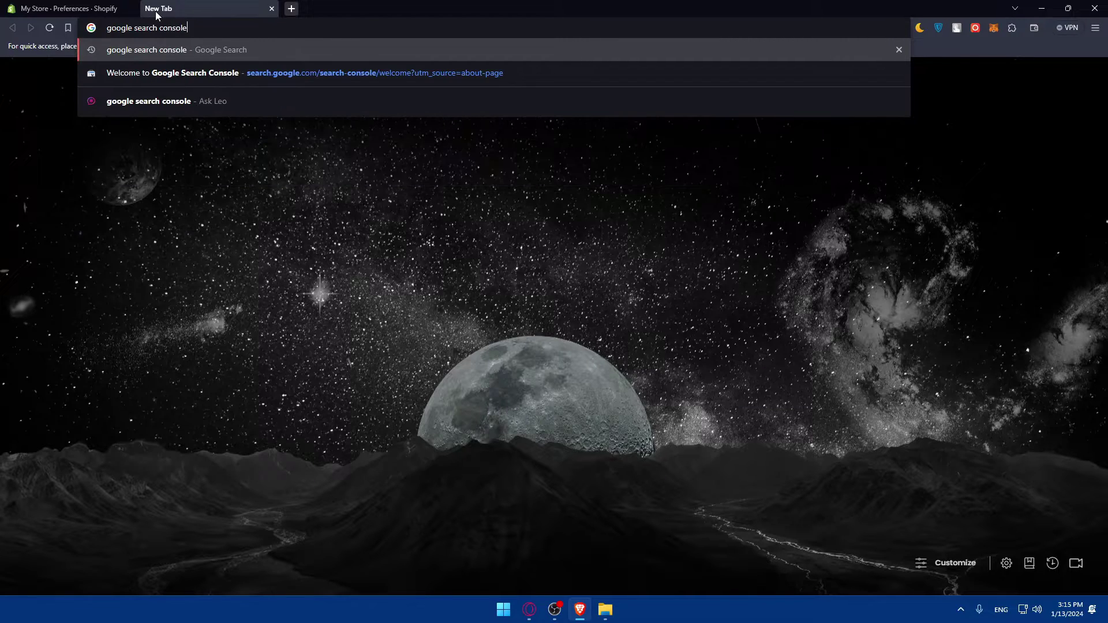
pyautogui.press('Return')
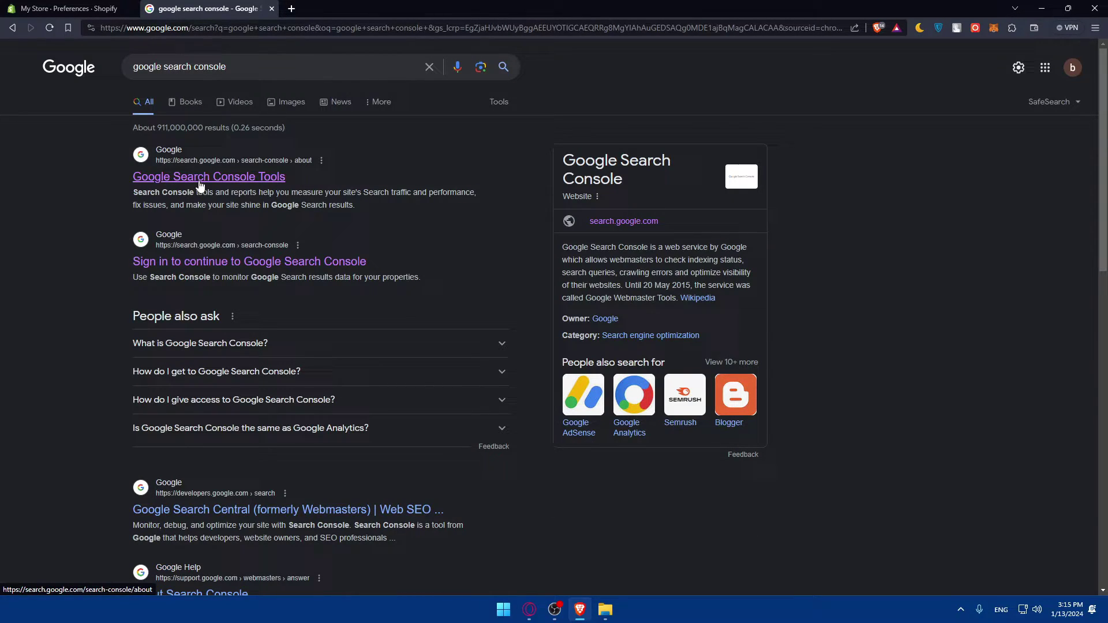
pyautogui.click(184, 263)
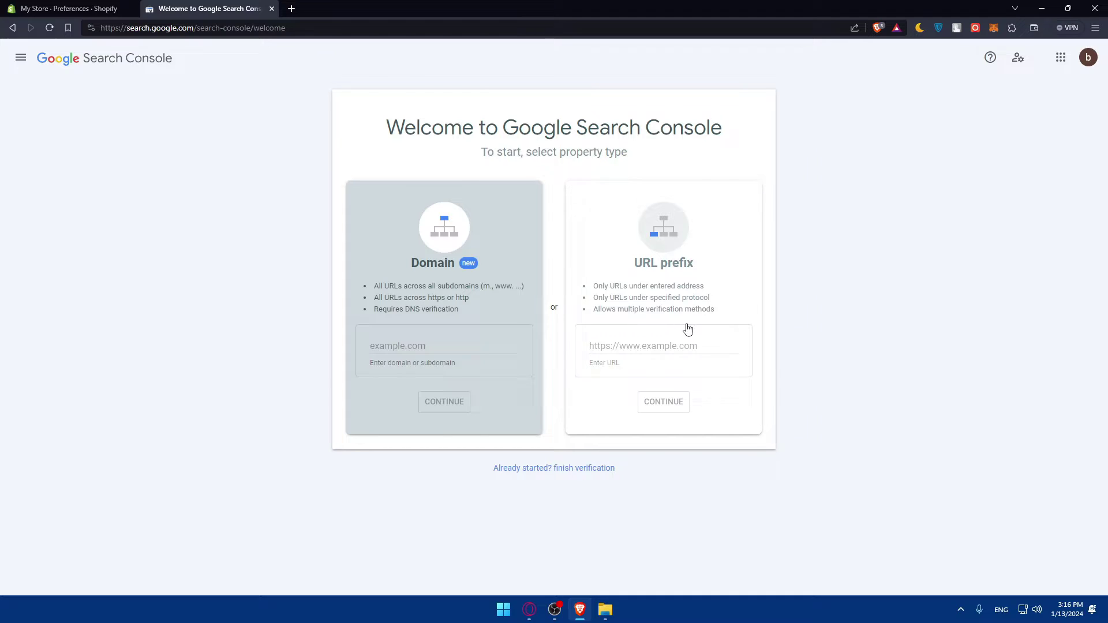
# Focus the empty Domain property field in Search Console, then switch back to the Shopify tab
pyautogui.click(422, 346)
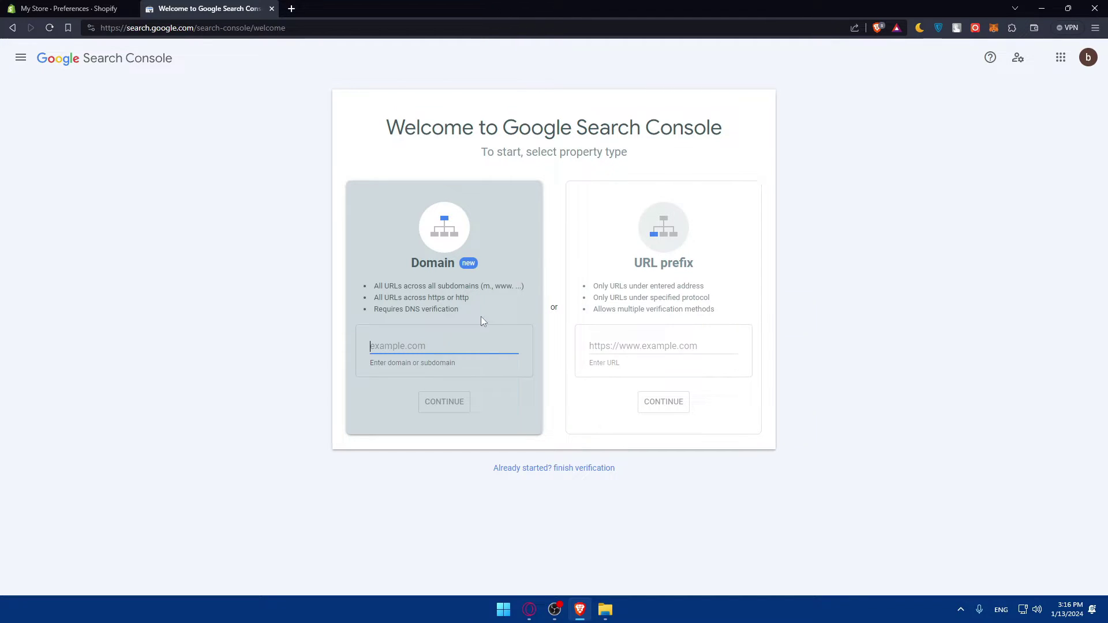
pyautogui.tripleClick(404, 128)
pyautogui.doubleClick(432, 262)
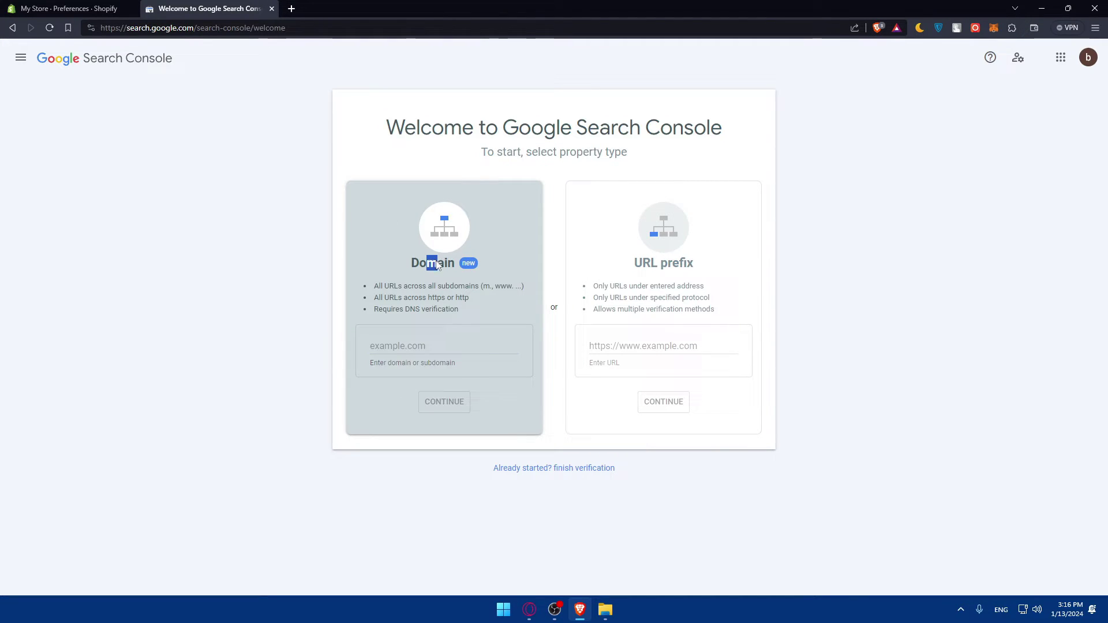
pyautogui.click(416, 345)
pyautogui.click(69, 8)
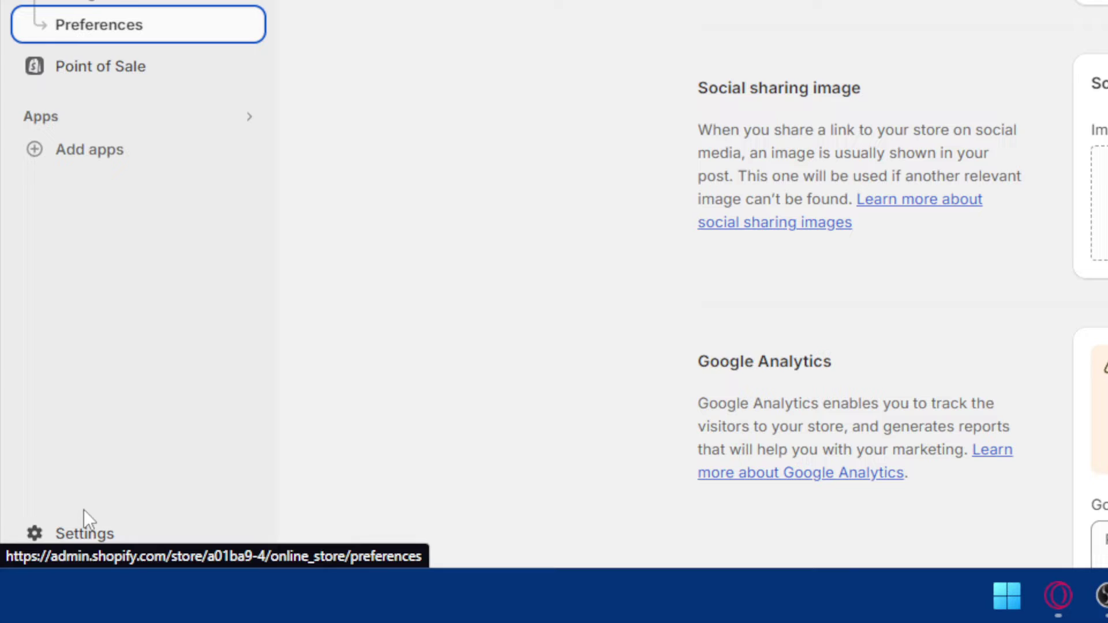
# Find the a01ba9-4.myshopify.com domain under Settings > Domains and select its name to copy
pyautogui.click(43, 577)
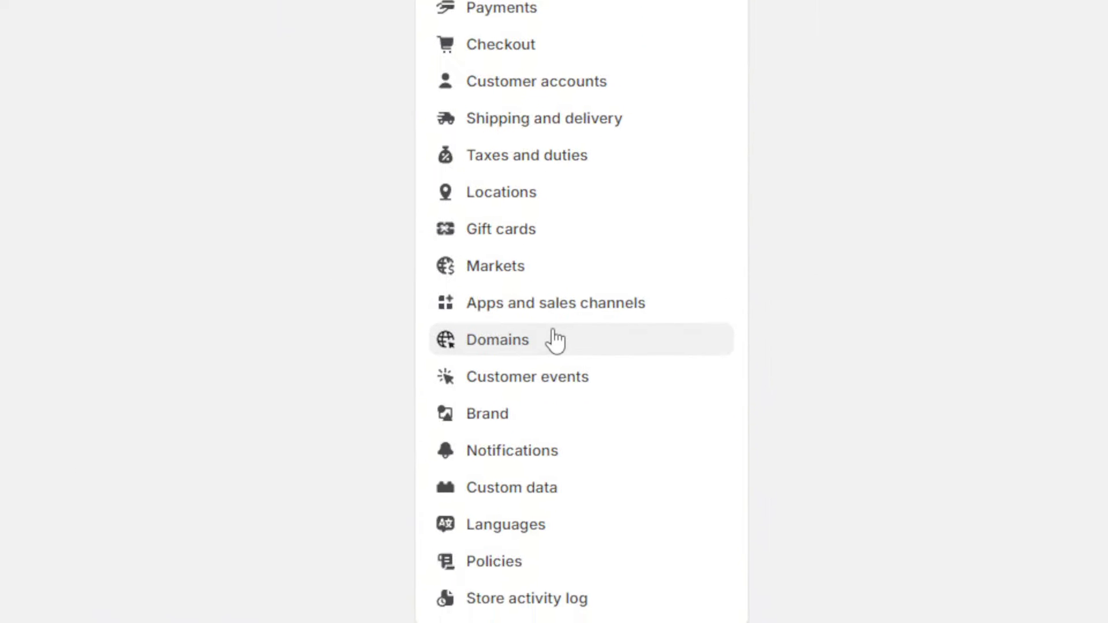
pyautogui.click(557, 339)
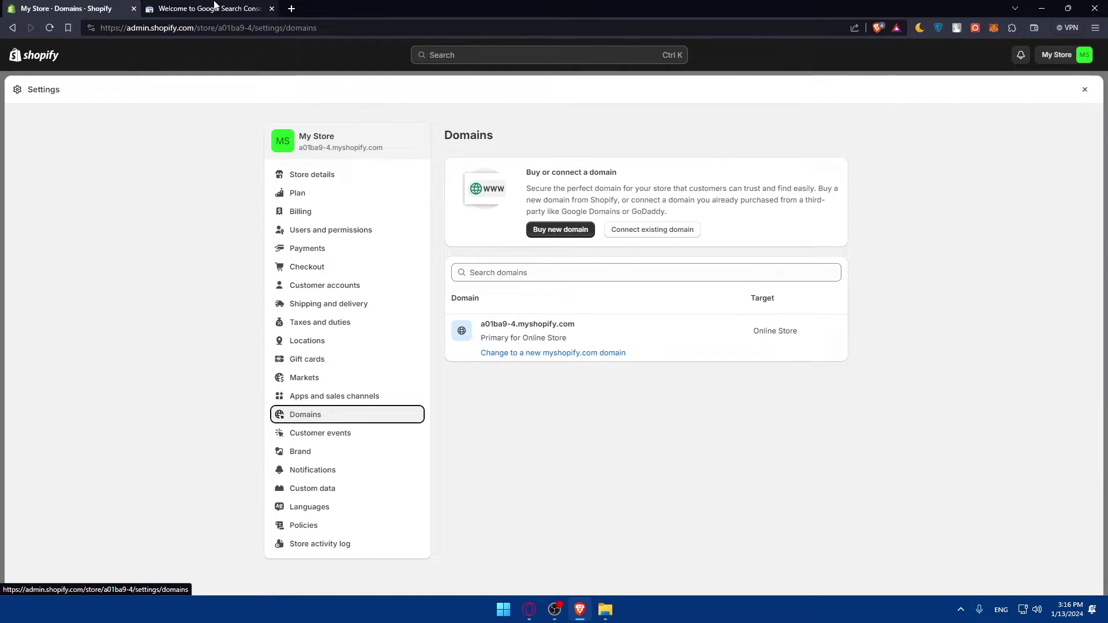
pyautogui.click(215, 6)
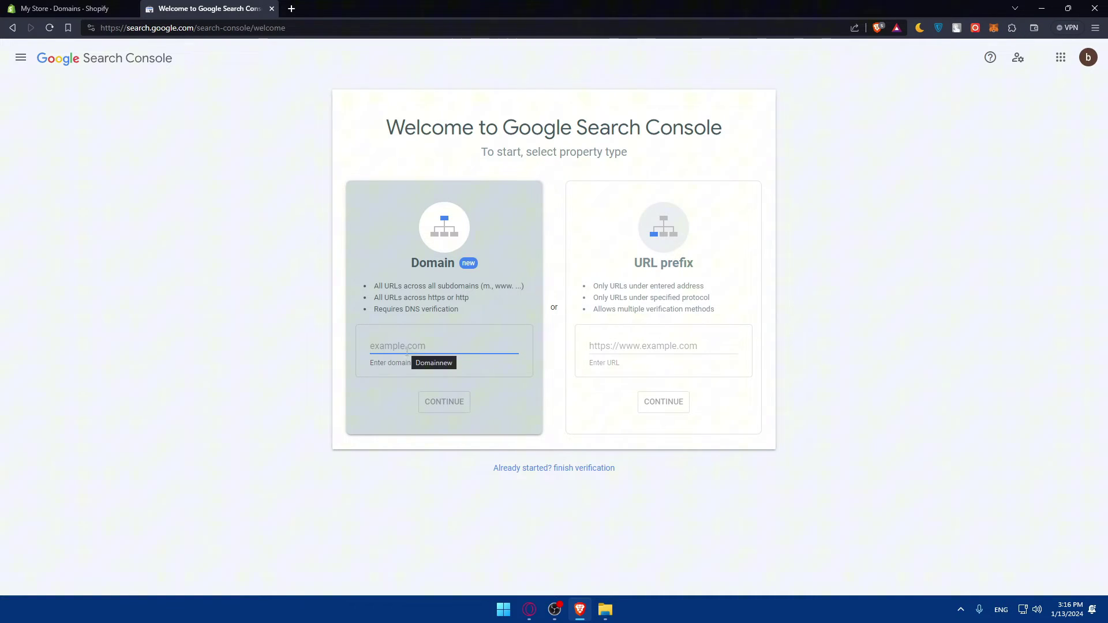
pyautogui.click(90, 6)
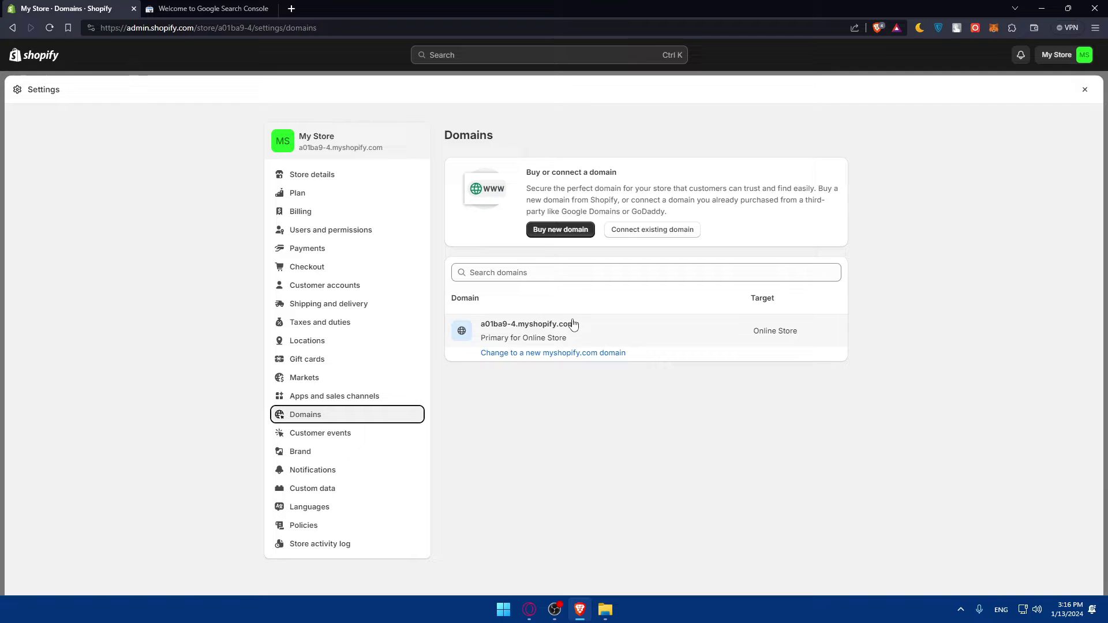
pyautogui.moveTo(573, 325); pyautogui.dragTo(481, 325)
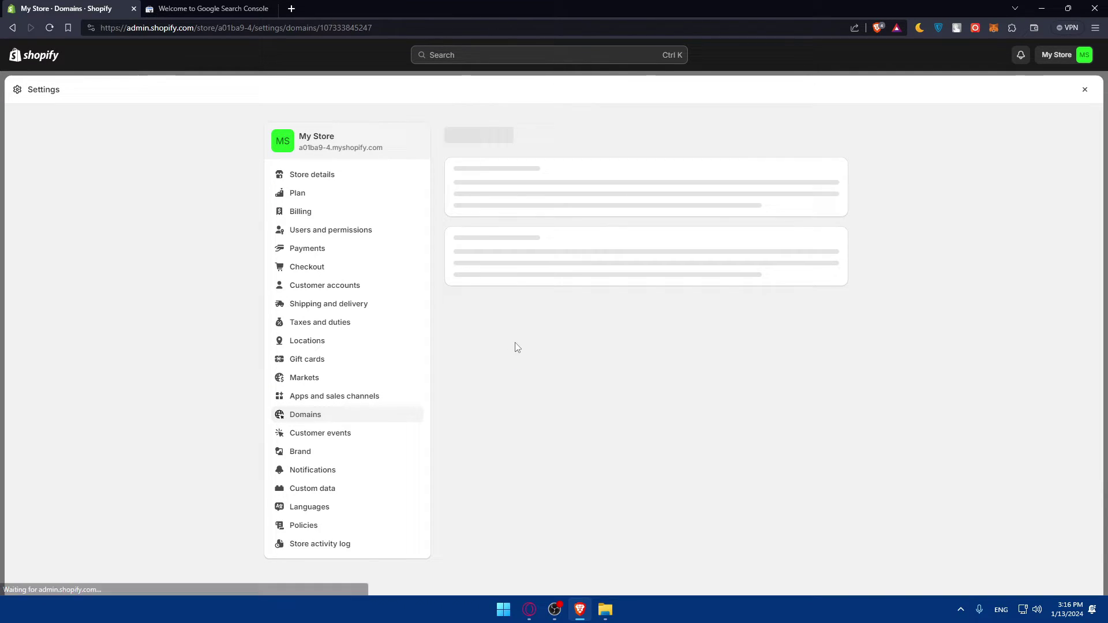
pyautogui.moveTo(610, 139); pyautogui.dragTo(456, 136)
pyautogui.hotkey('ctrl', 'c')
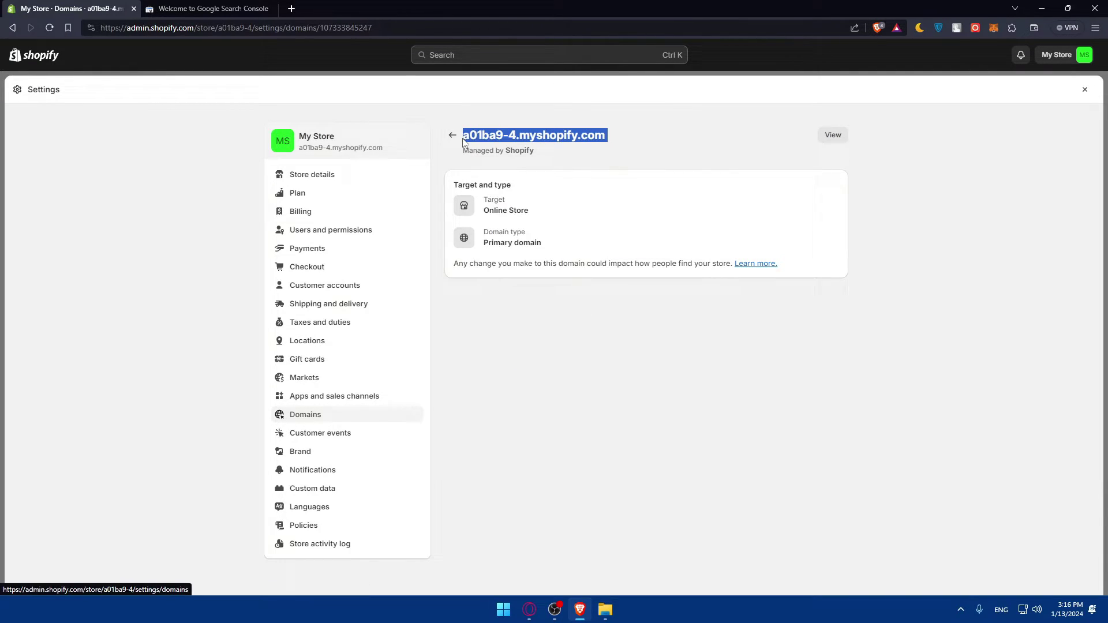
# Add a01ba9-4.myshopify.com as a Domain property in Google Search Console
pyautogui.click(211, 8)
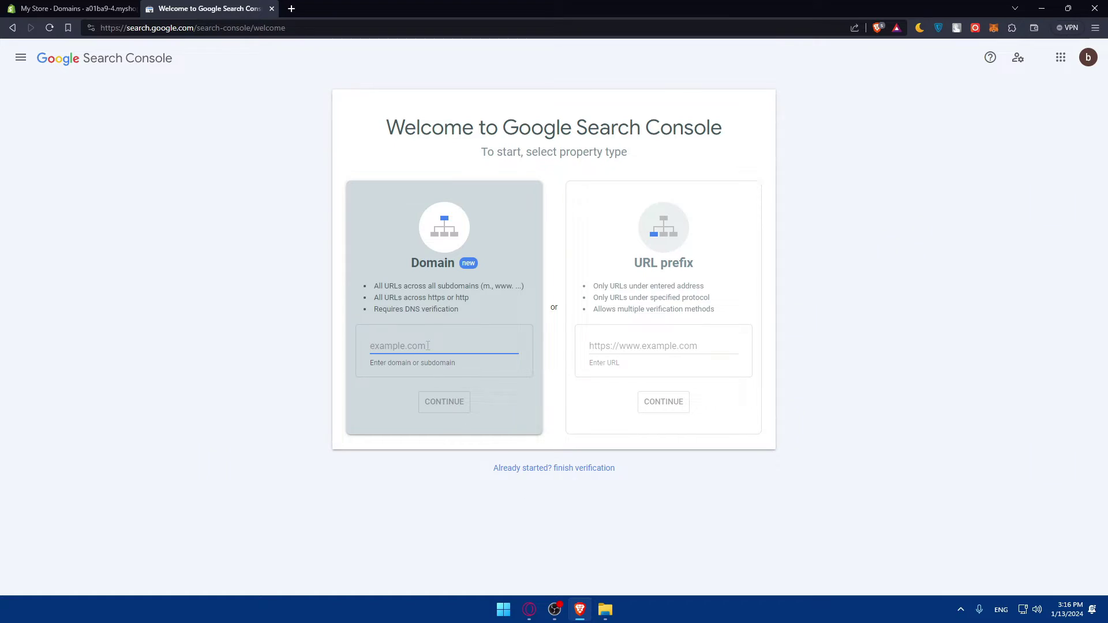
pyautogui.hotkey('ctrl', 'v')
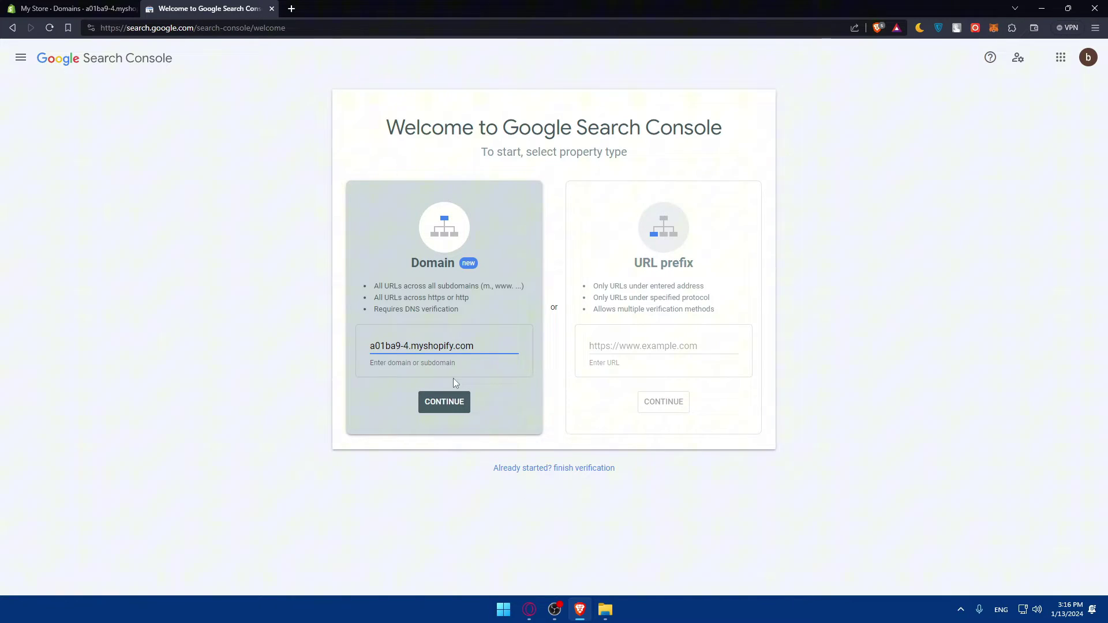
pyautogui.click(448, 398)
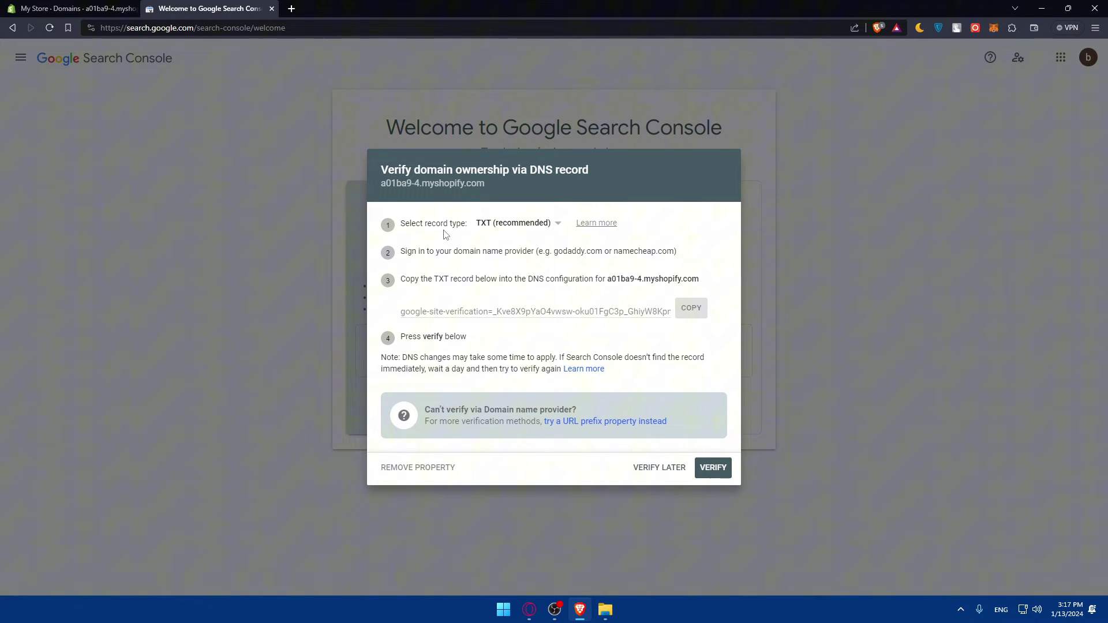
# Keep TXT as the DNS verification record type for the new property
pyautogui.click(510, 230)
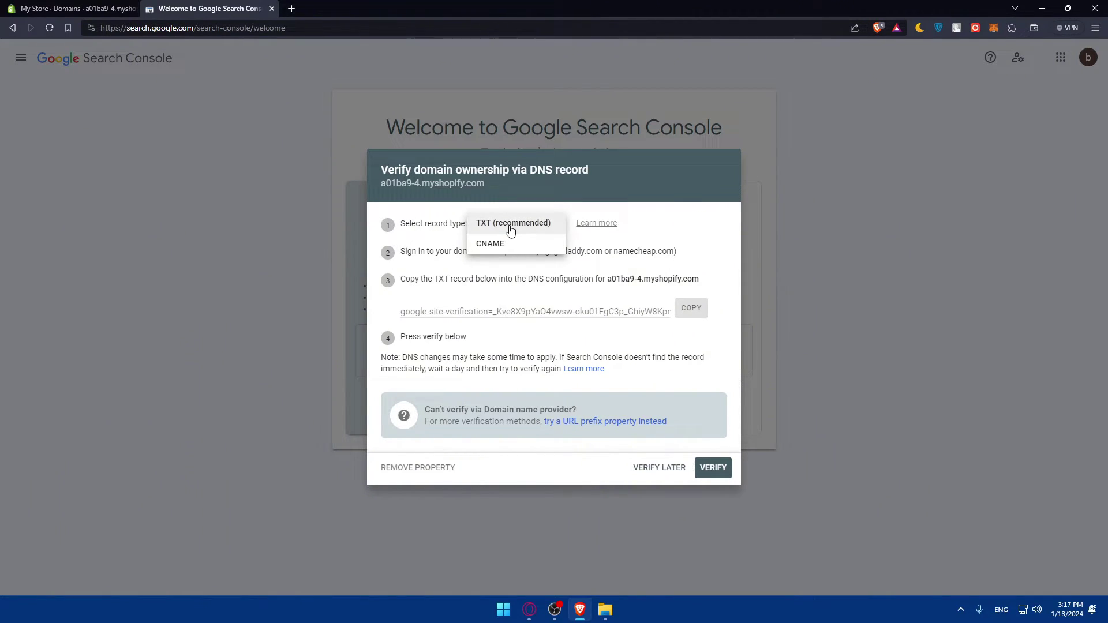
pyautogui.click(511, 230)
pyautogui.click(511, 230)
pyautogui.click(678, 235)
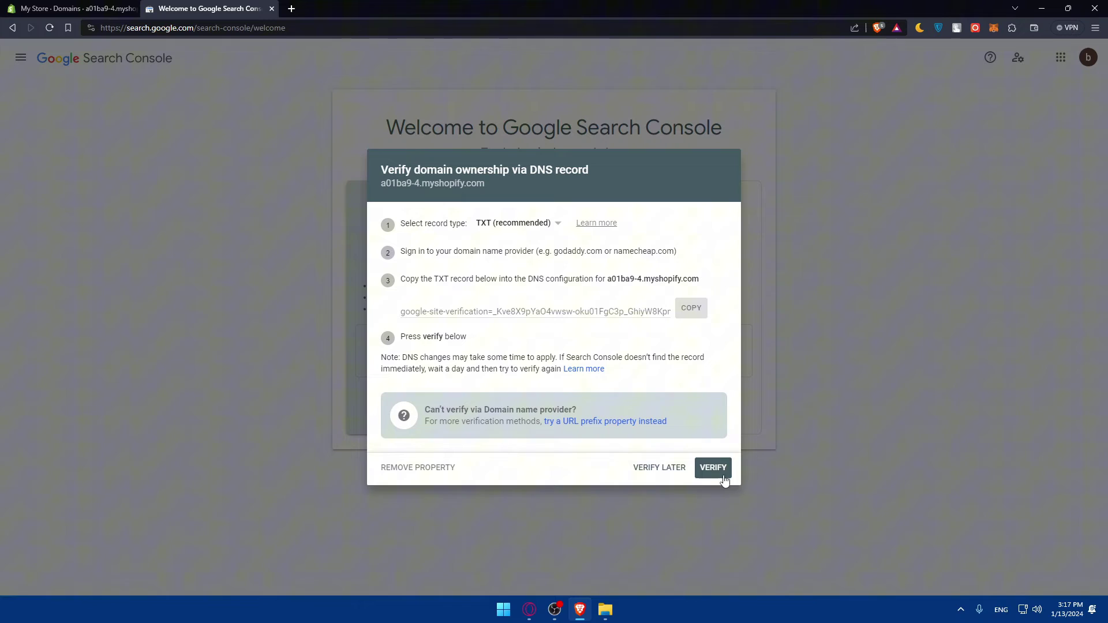
pyautogui.click(72, 9)
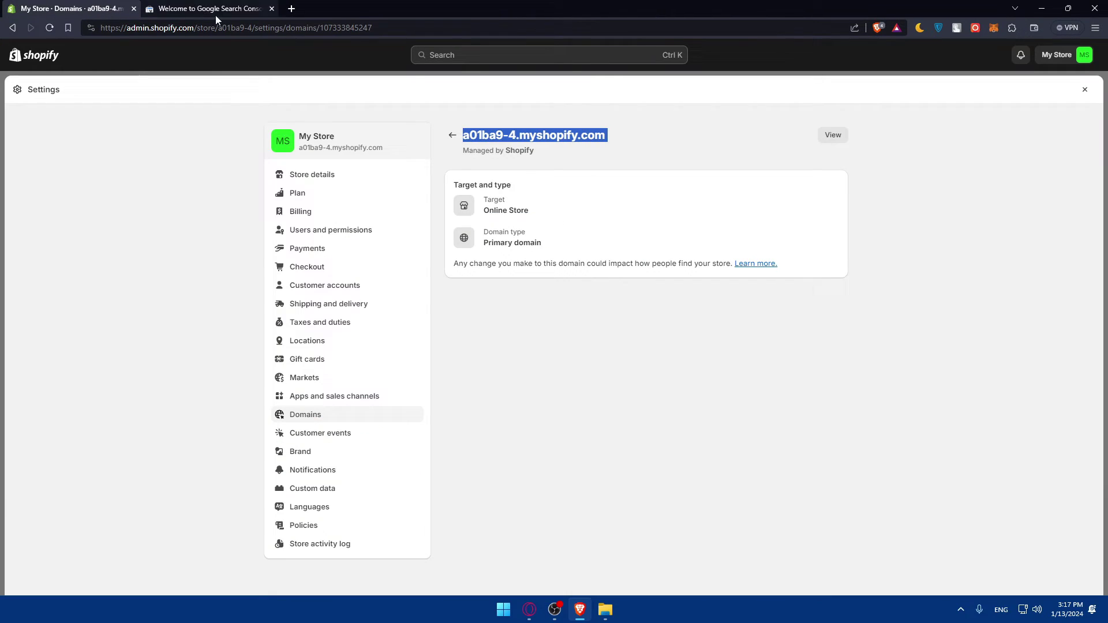
# From the store's domains list, connect the existing domain mromix.com
pyautogui.click(557, 342)
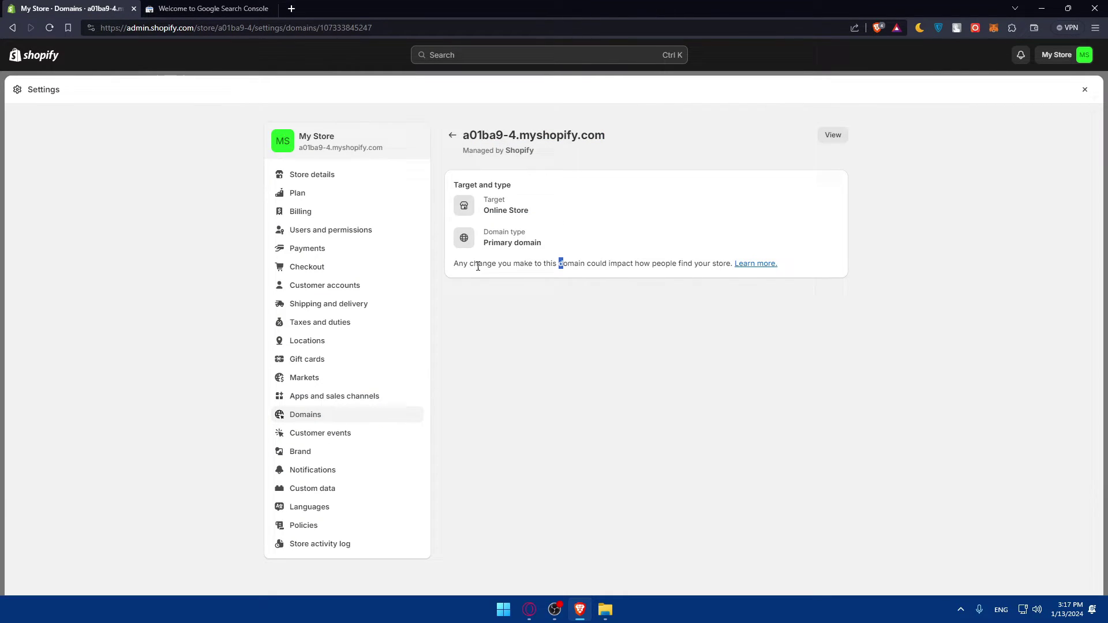
pyautogui.click(332, 418)
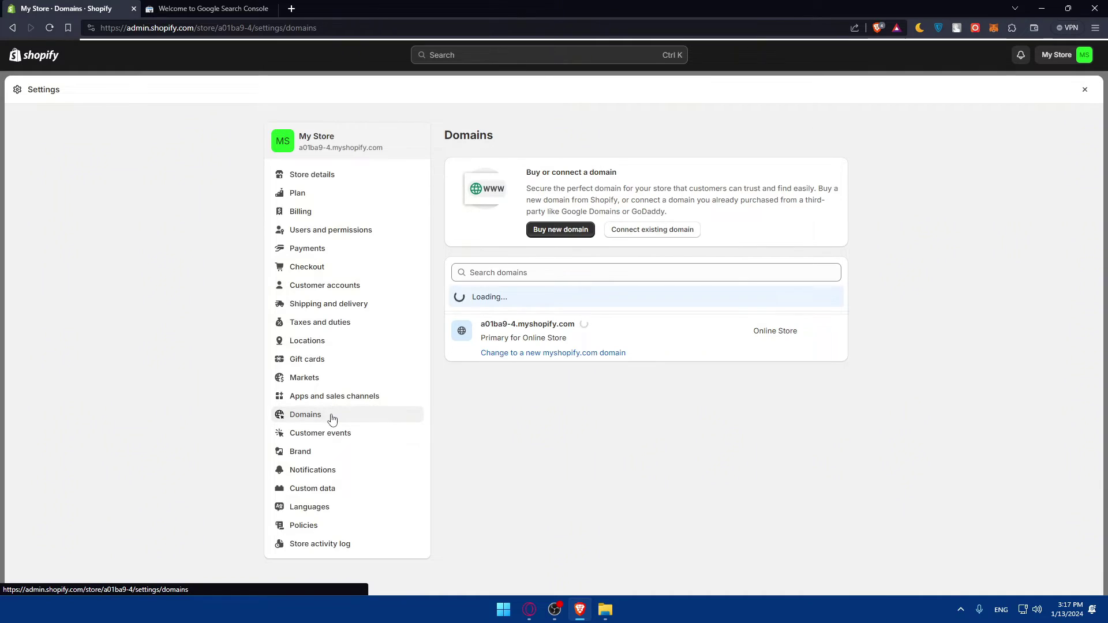
pyautogui.click(643, 232)
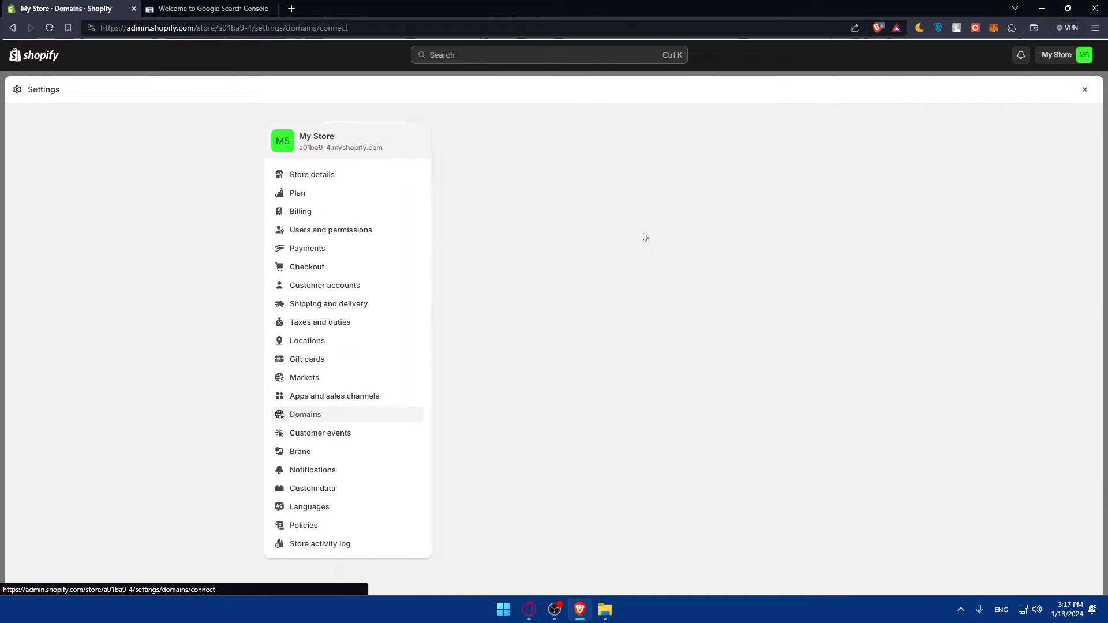
pyautogui.click(559, 195)
pyautogui.write('morim')
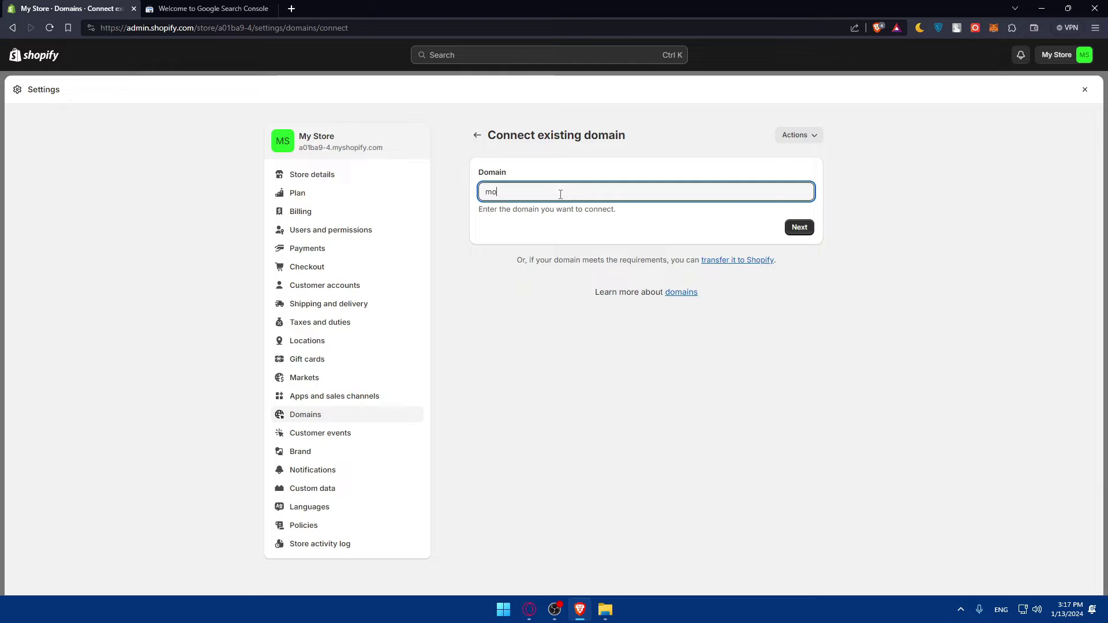
pyautogui.press('BackSpace')
pyautogui.press('BackSpace')
pyautogui.press('BackSpace')
pyautogui.press('BackSpace')
pyautogui.press('BackSpace')
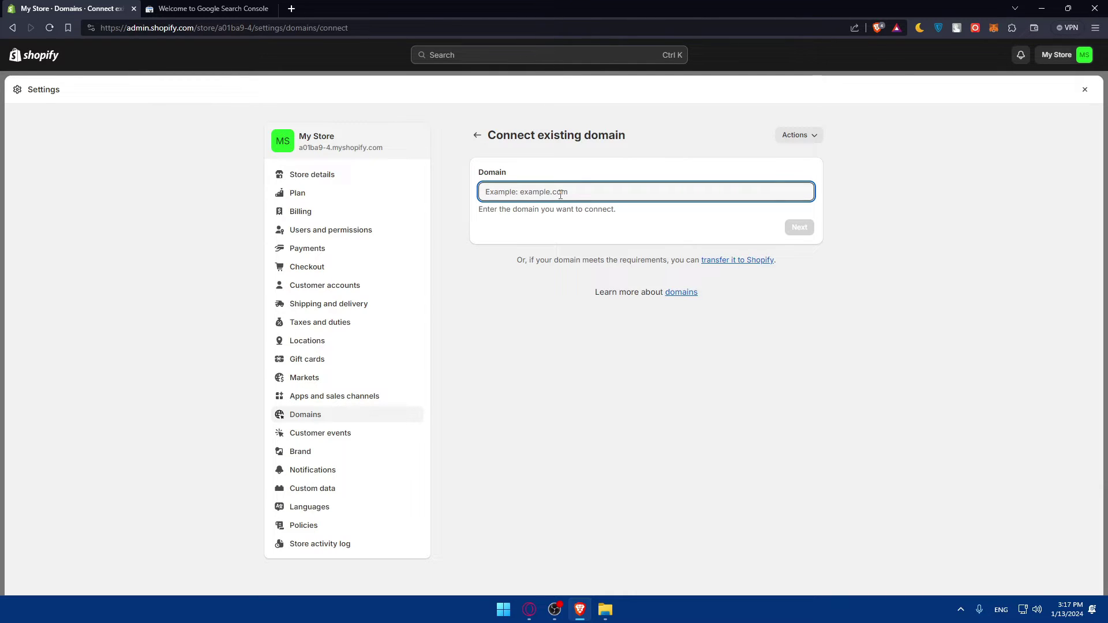
pyautogui.write('mromix')
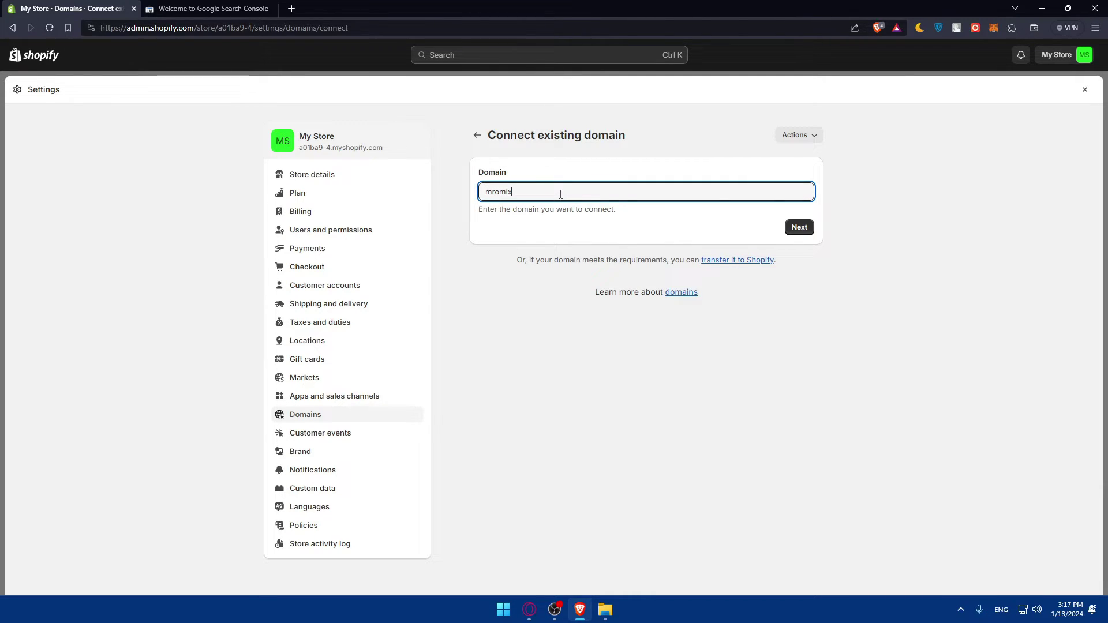
pyautogui.click(799, 226)
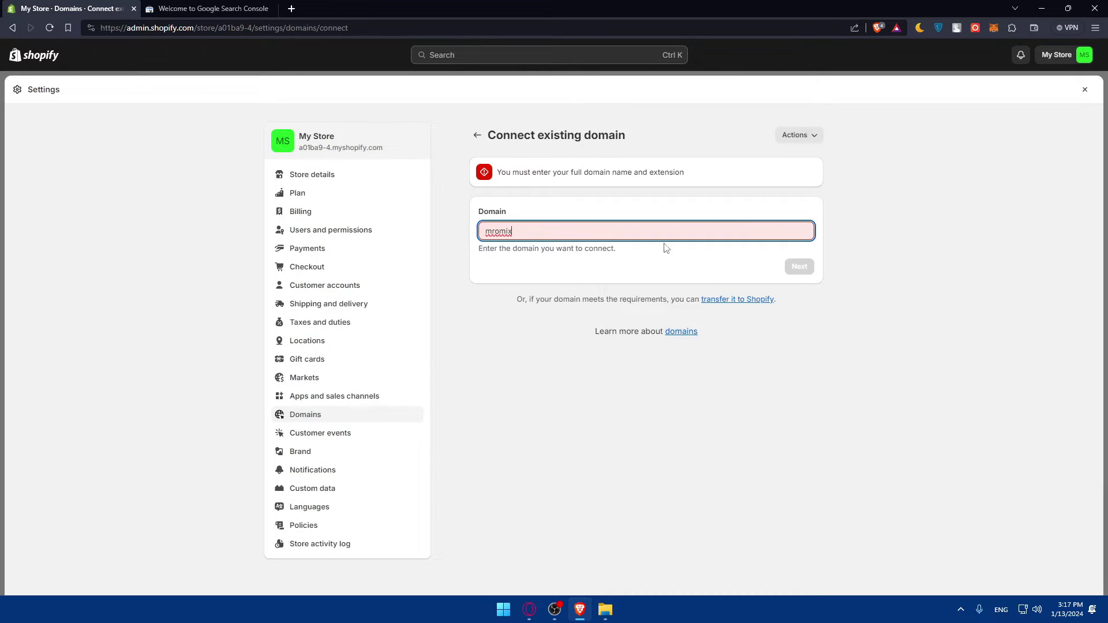
pyautogui.press('BackSpace')
pyautogui.write('x')
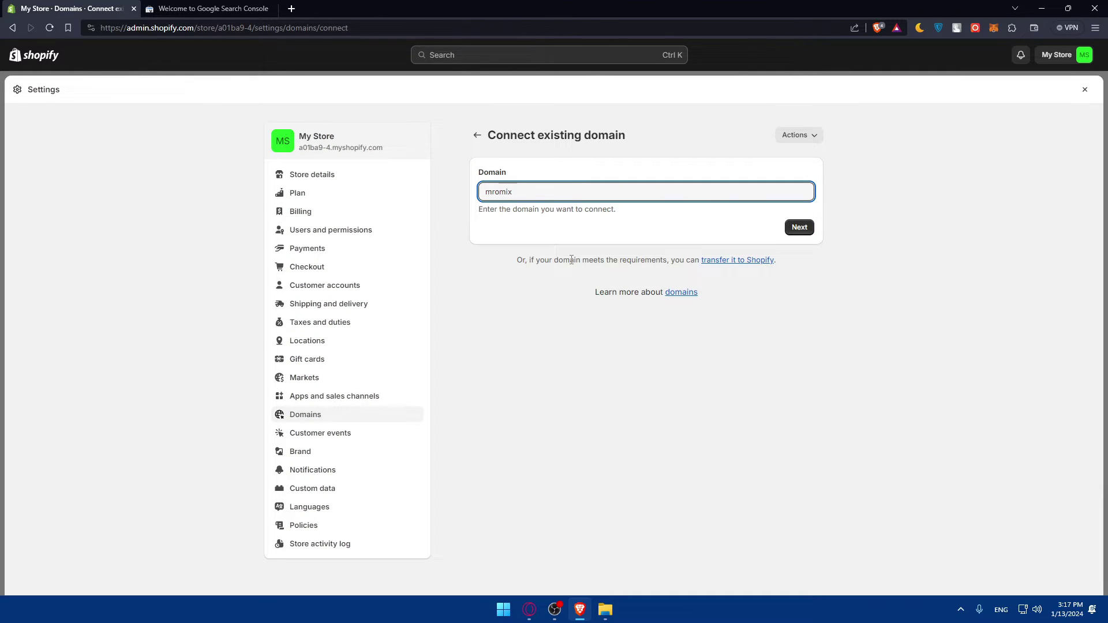
pyautogui.click(799, 226)
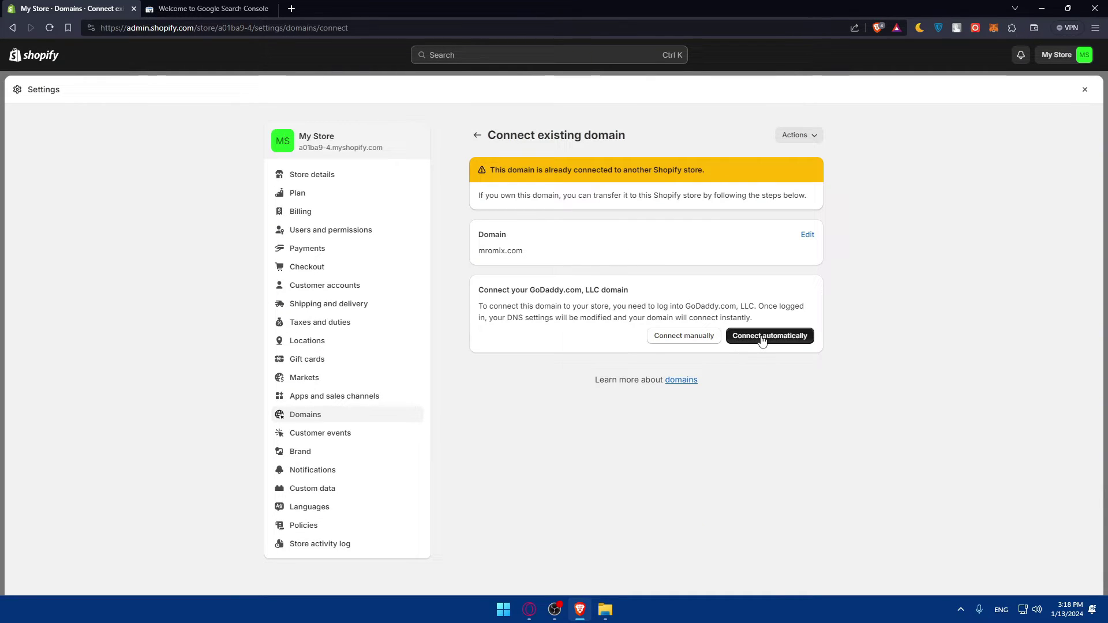
# Choose manual connection to view the domain's TXT record value
pyautogui.click(692, 340)
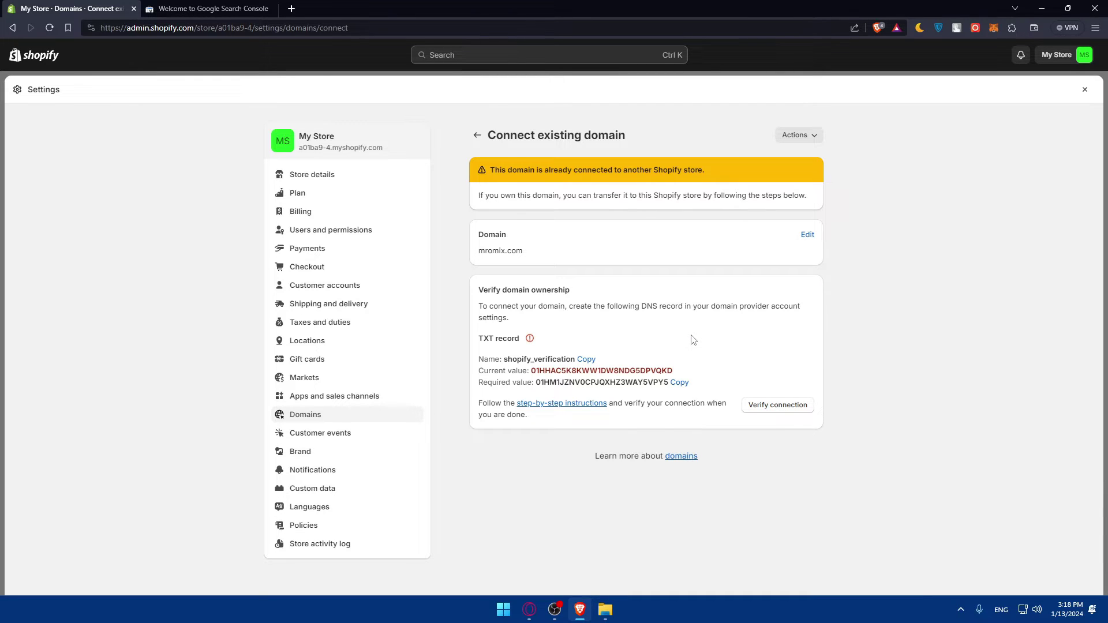
pyautogui.moveTo(528, 371); pyautogui.dragTo(594, 370)
pyautogui.click(688, 369)
# Re-enter the domain, try automatic GoDaddy connection, then return to the Domains page
pyautogui.click(477, 135)
pyautogui.click(639, 229)
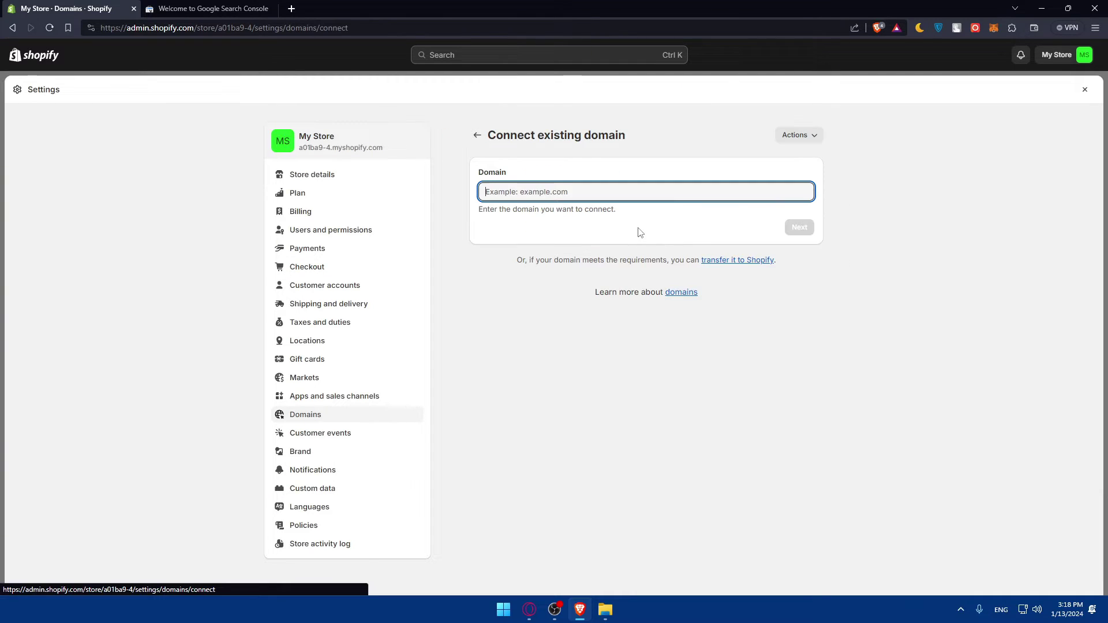
pyautogui.write('mreomi')
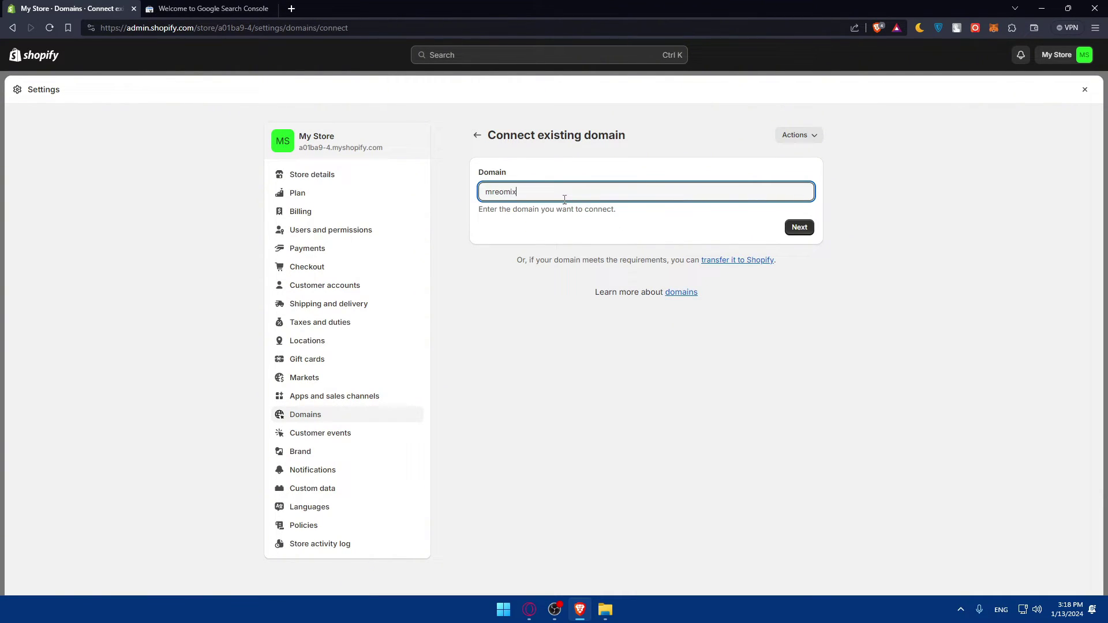
pyautogui.write('x.com')
pyautogui.press('Return')
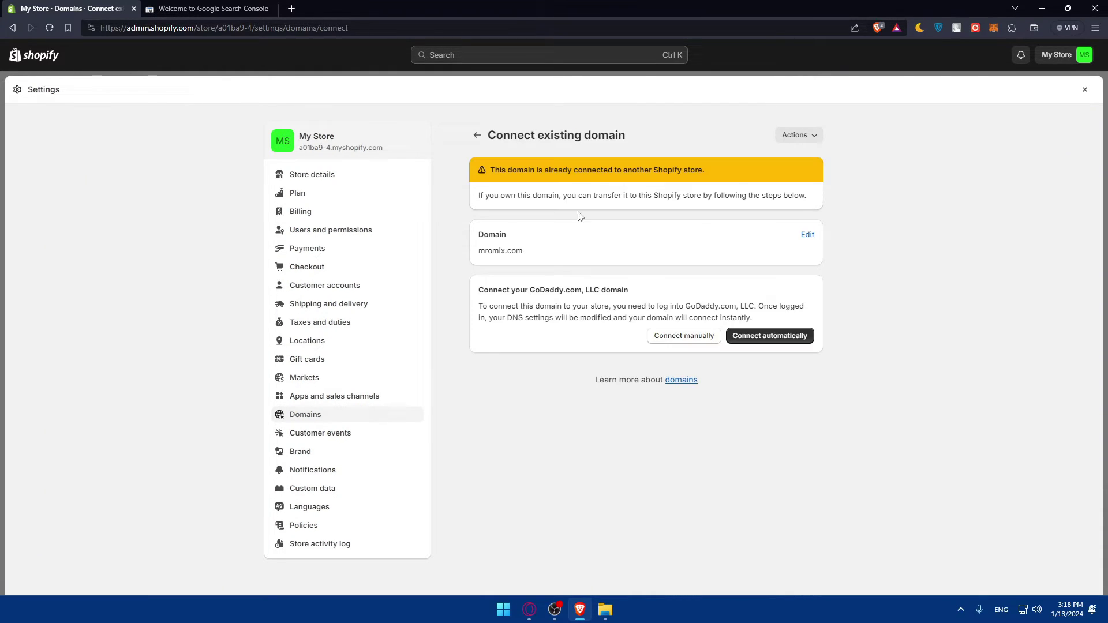
pyautogui.click(755, 342)
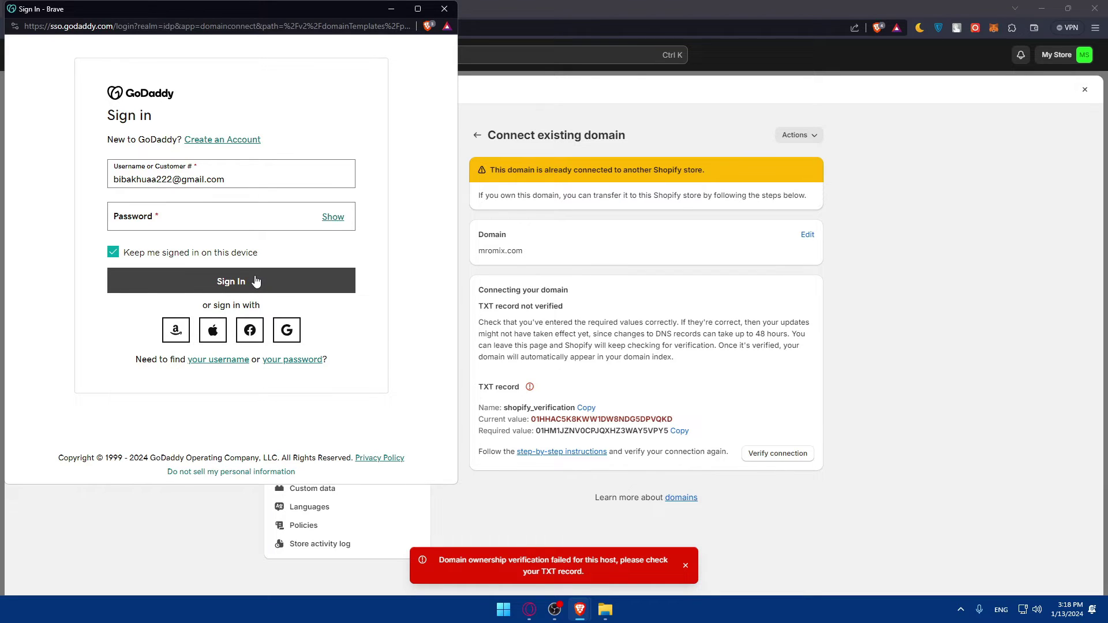
pyautogui.click(444, 9)
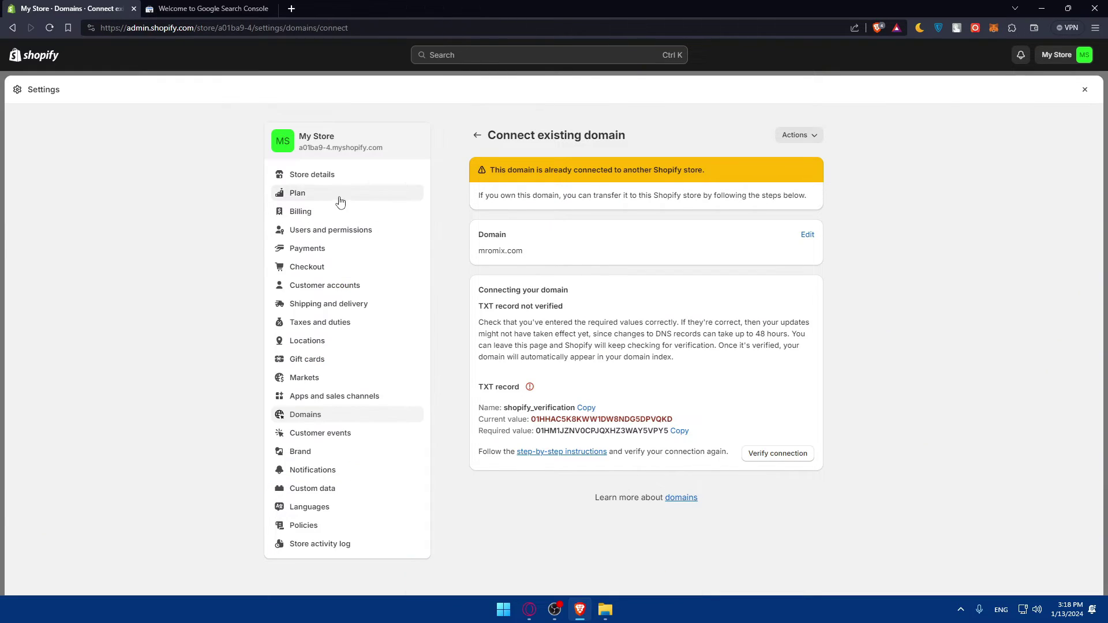
pyautogui.click(323, 414)
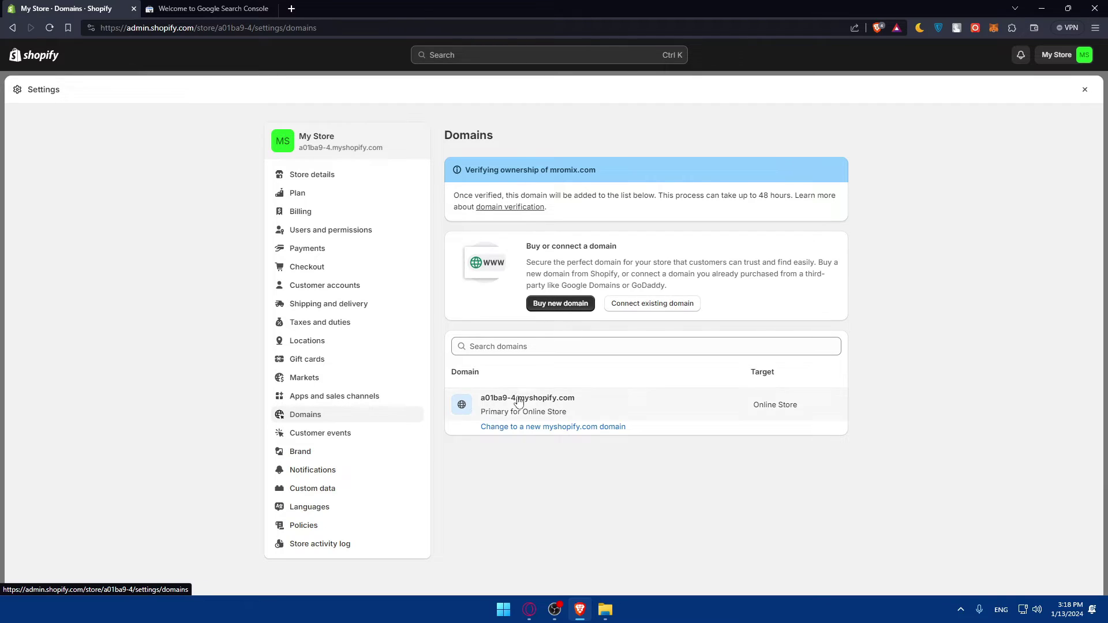
# Remove the unverified a01ba9-4.myshopify.com property from Google Search Console
pyautogui.click(180, 7)
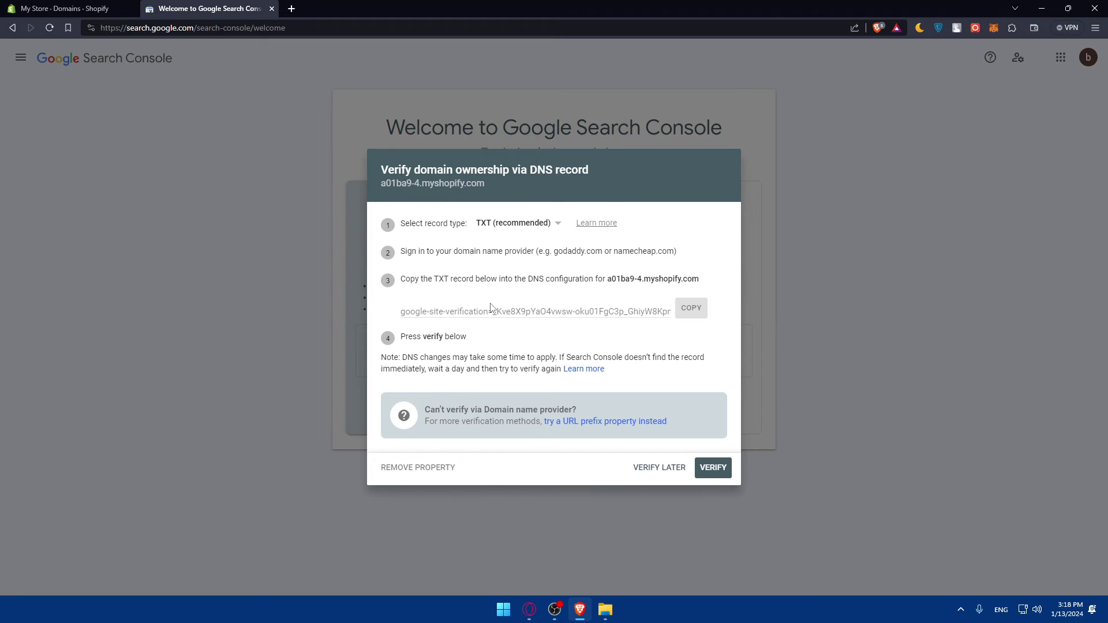
pyautogui.click(442, 469)
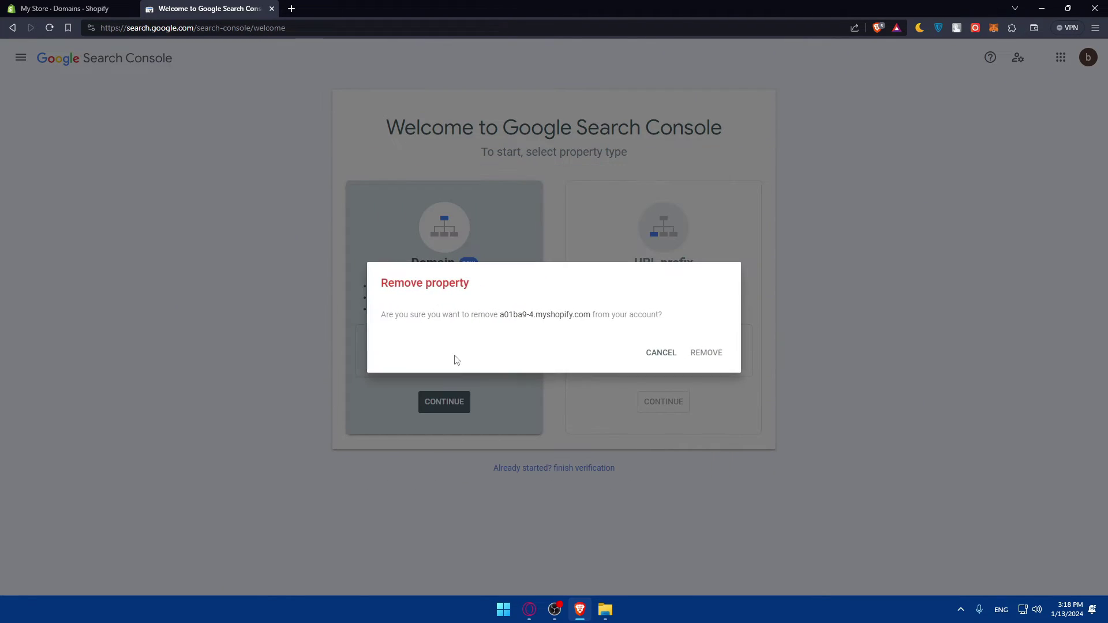
pyautogui.click(658, 359)
pyautogui.click(450, 468)
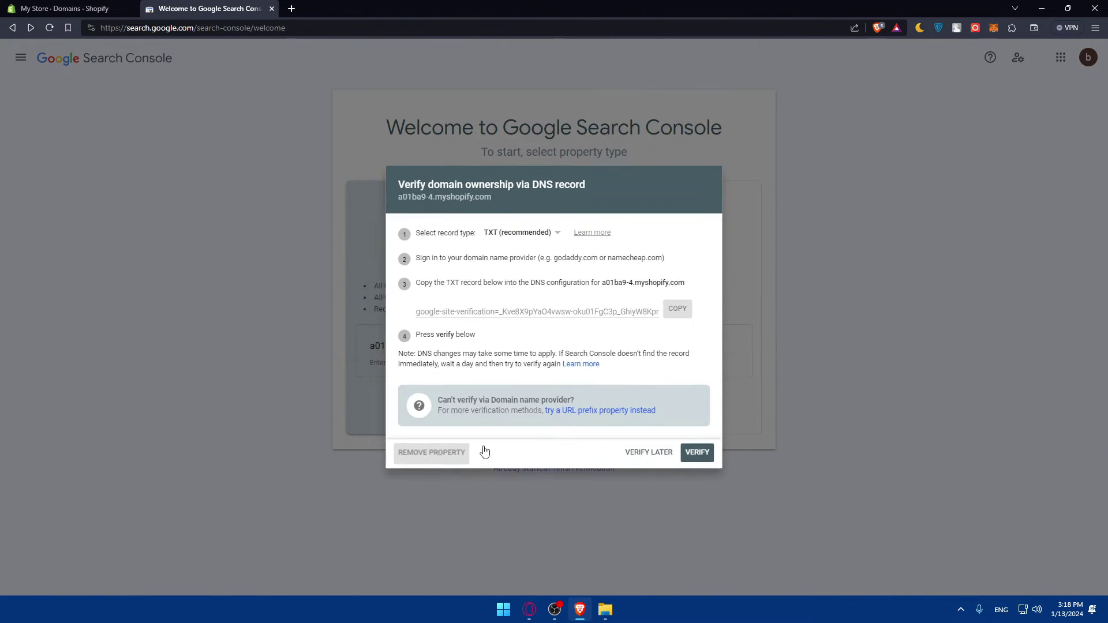
pyautogui.click(697, 354)
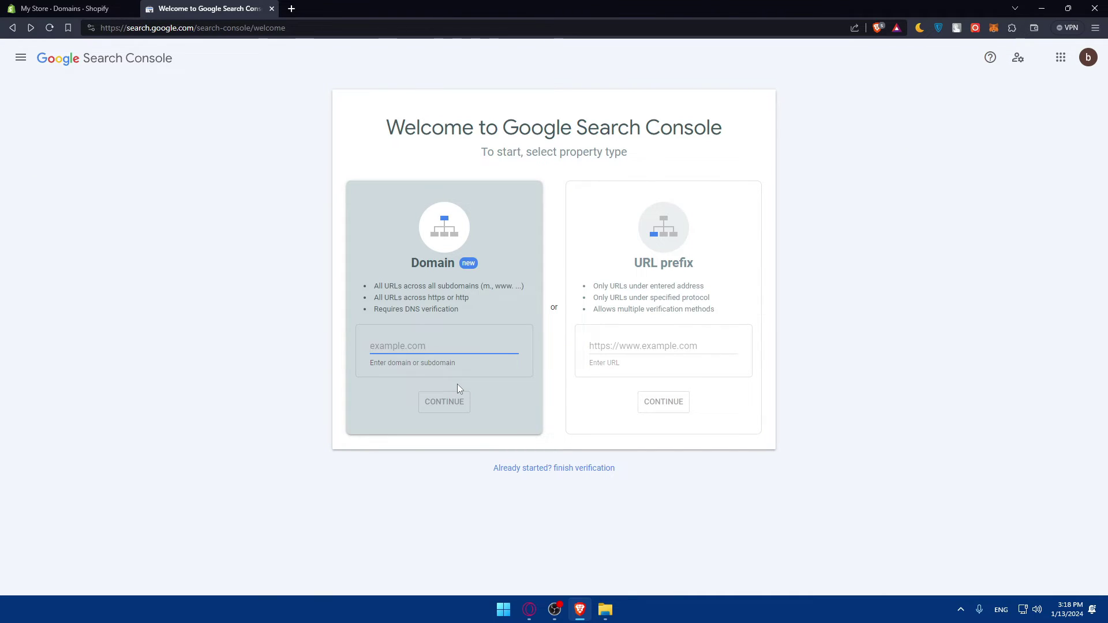
pyautogui.click(104, 8)
pyautogui.click(179, 7)
# Close the Shopify store settings and open the Online Store Navigation page
pyautogui.hotkey('ctrl', 'shift', 'Tab')
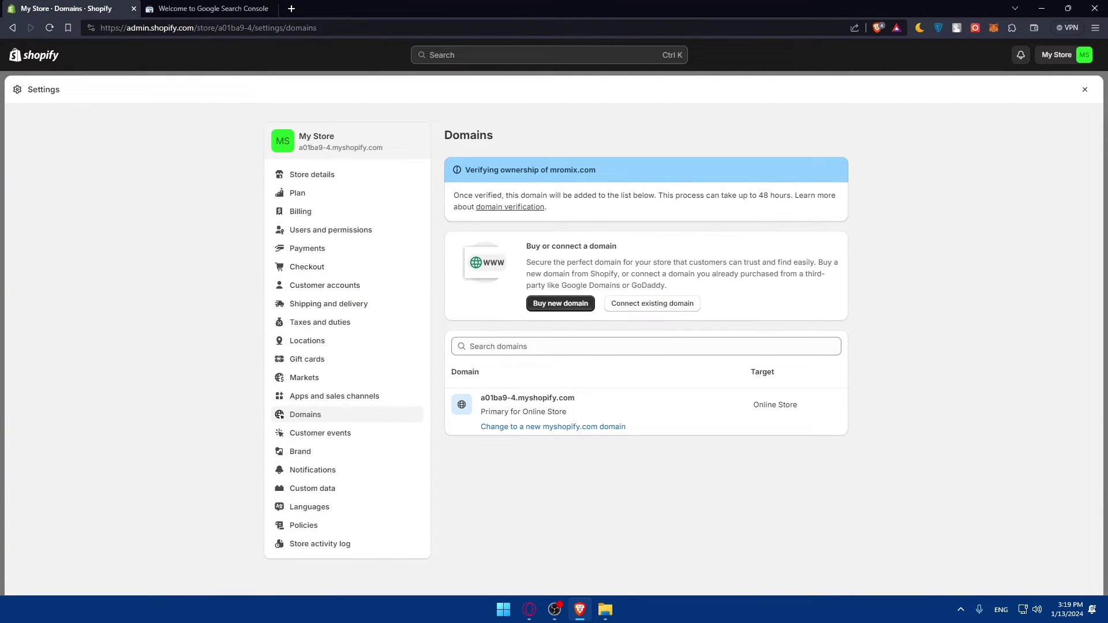
pyautogui.press('super+1')
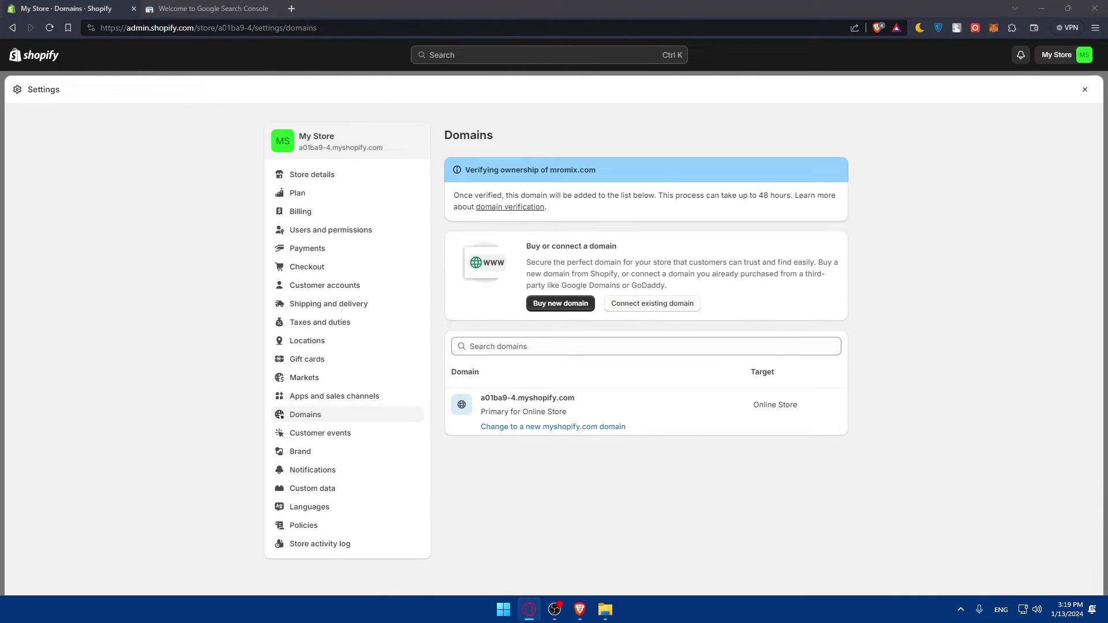
pyautogui.click(1088, 92)
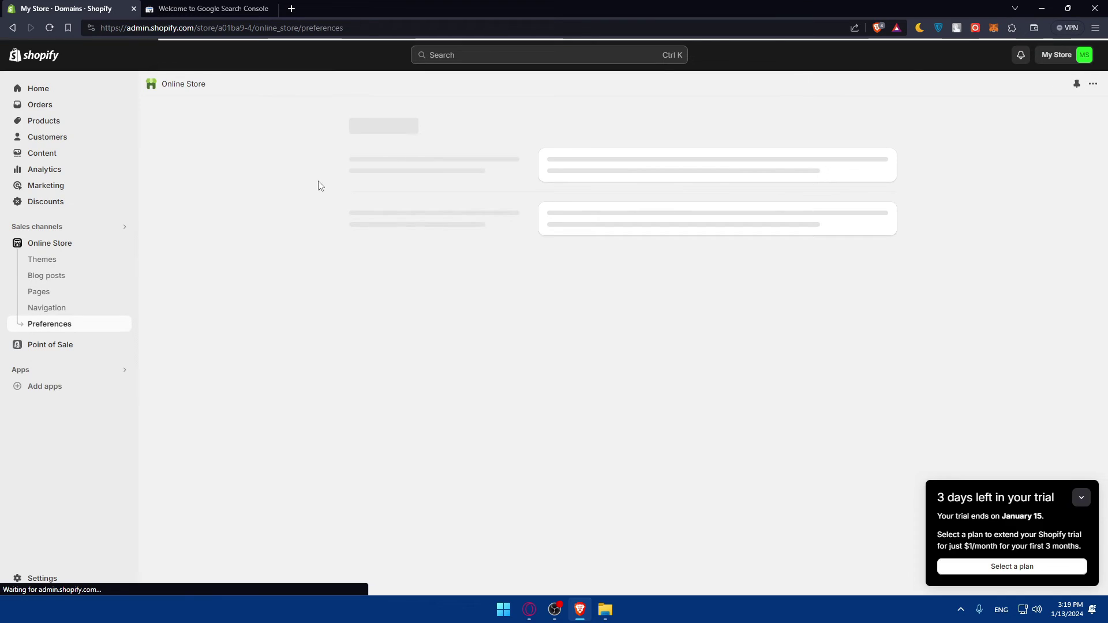
pyautogui.click(57, 311)
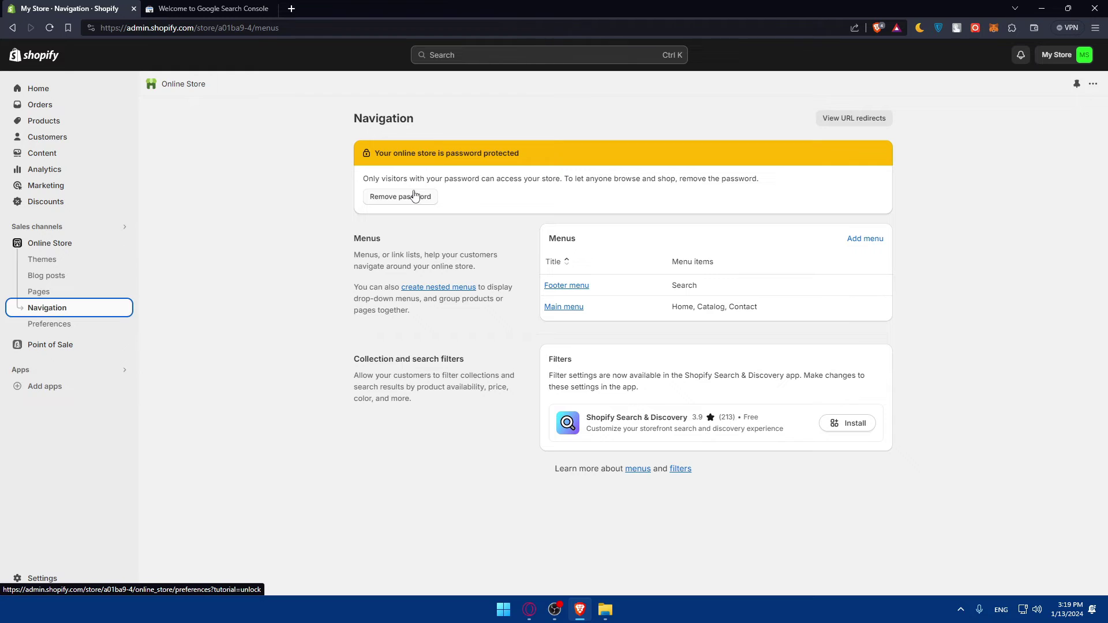
pyautogui.click(208, 8)
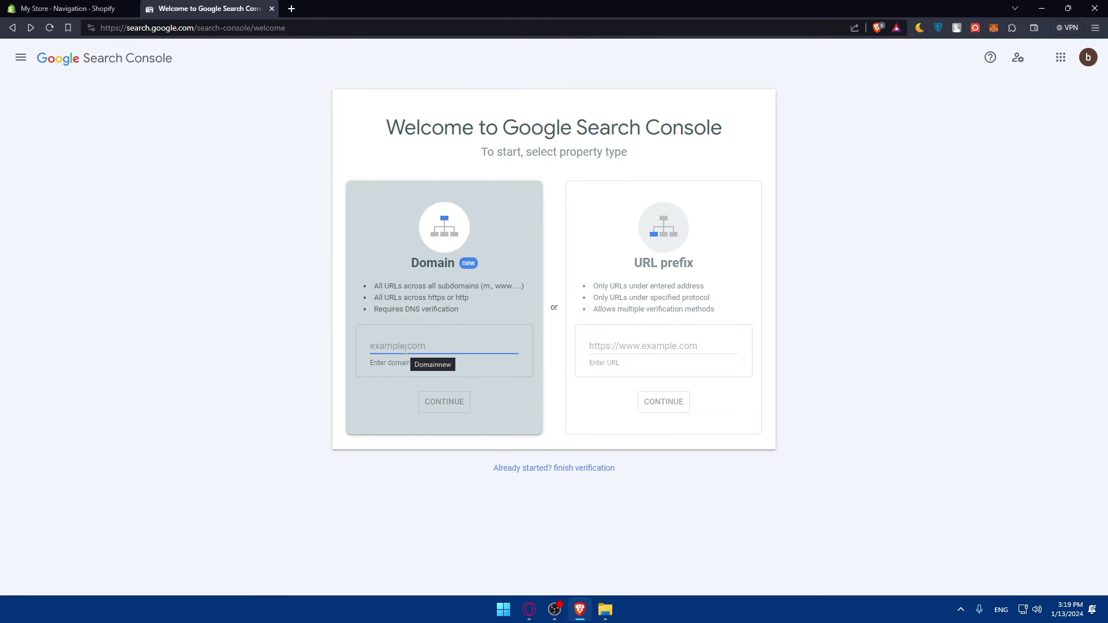
# Leave the Search Console Domain field empty and return to Shopify's Navigation page
pyautogui.click(405, 349)
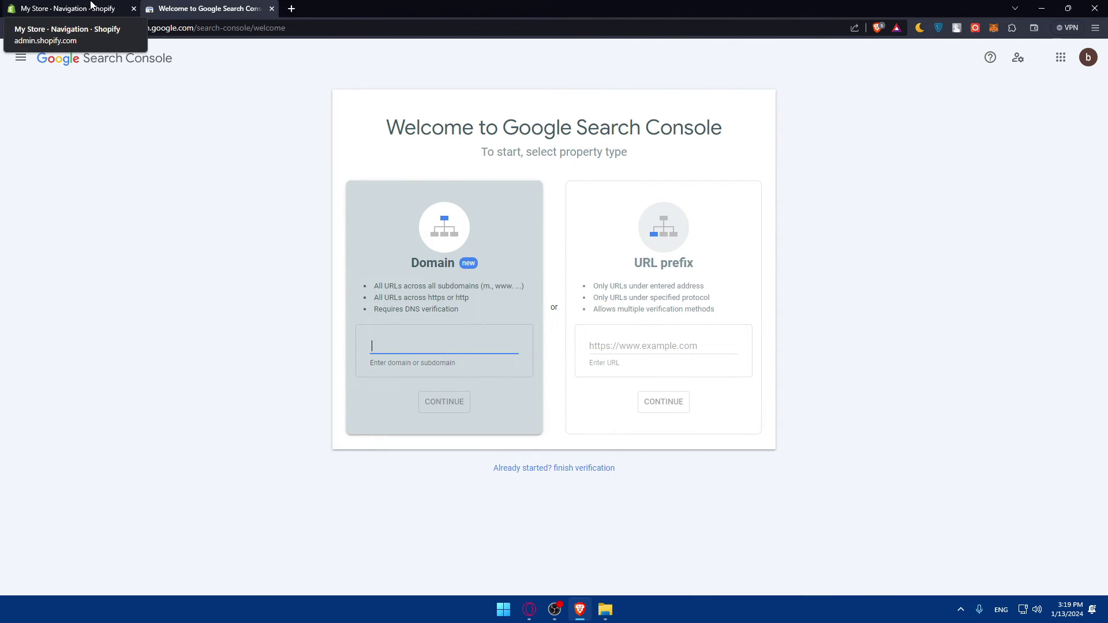
pyautogui.click(275, 353)
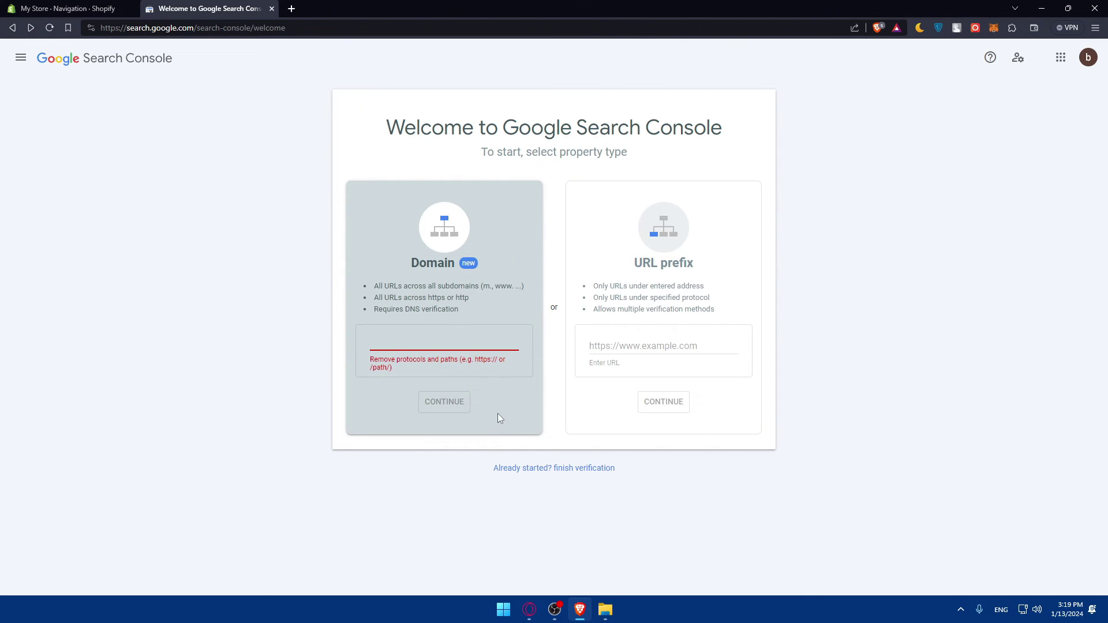
pyautogui.click(69, 9)
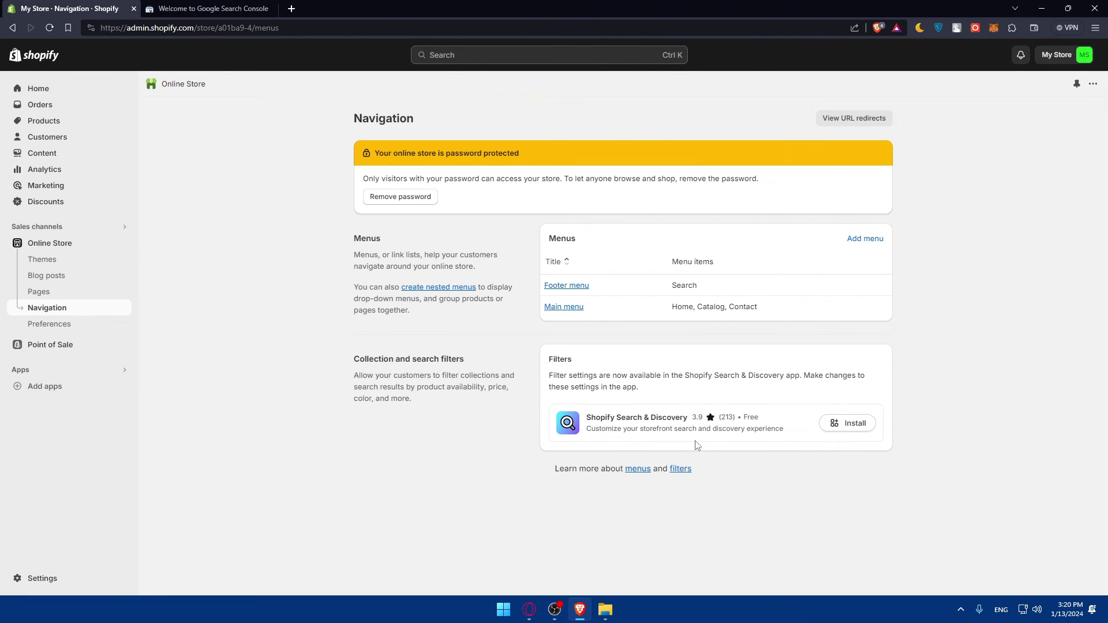
# Dismiss the app recommendations and close the Shopify and Search Console tabs, keeping a new tab
pyautogui.click(71, 386)
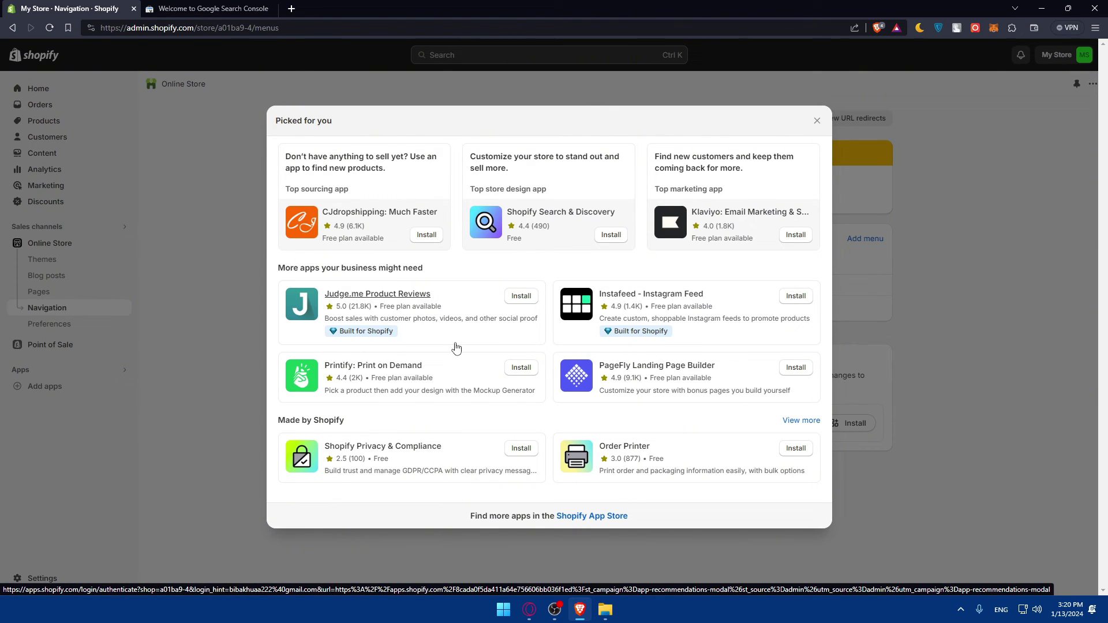
pyautogui.click(816, 121)
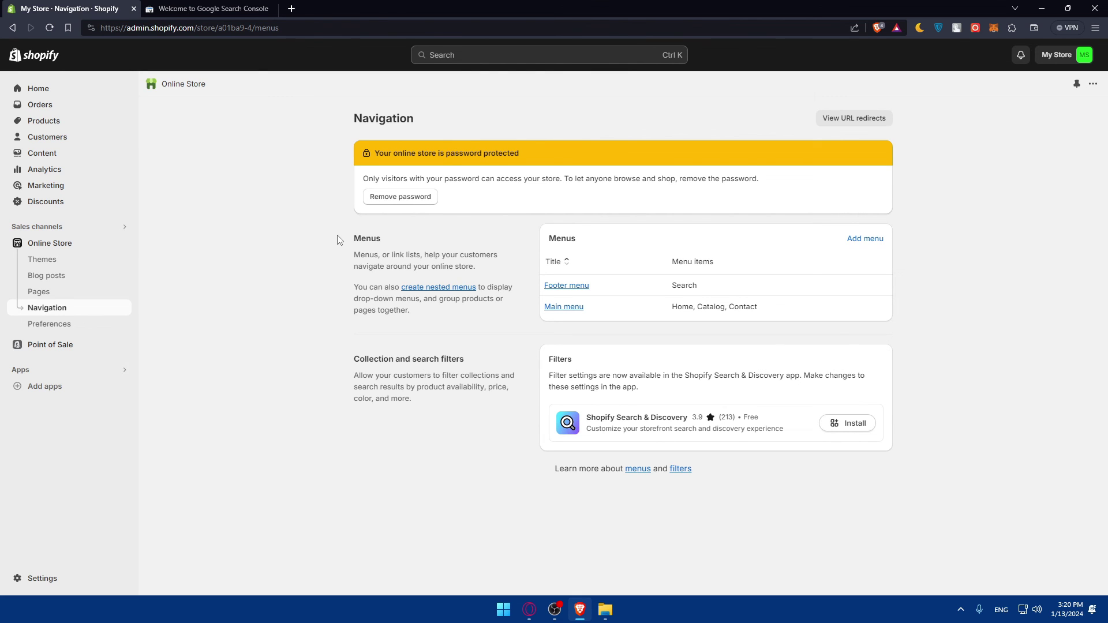
pyautogui.click(290, 8)
pyautogui.click(133, 9)
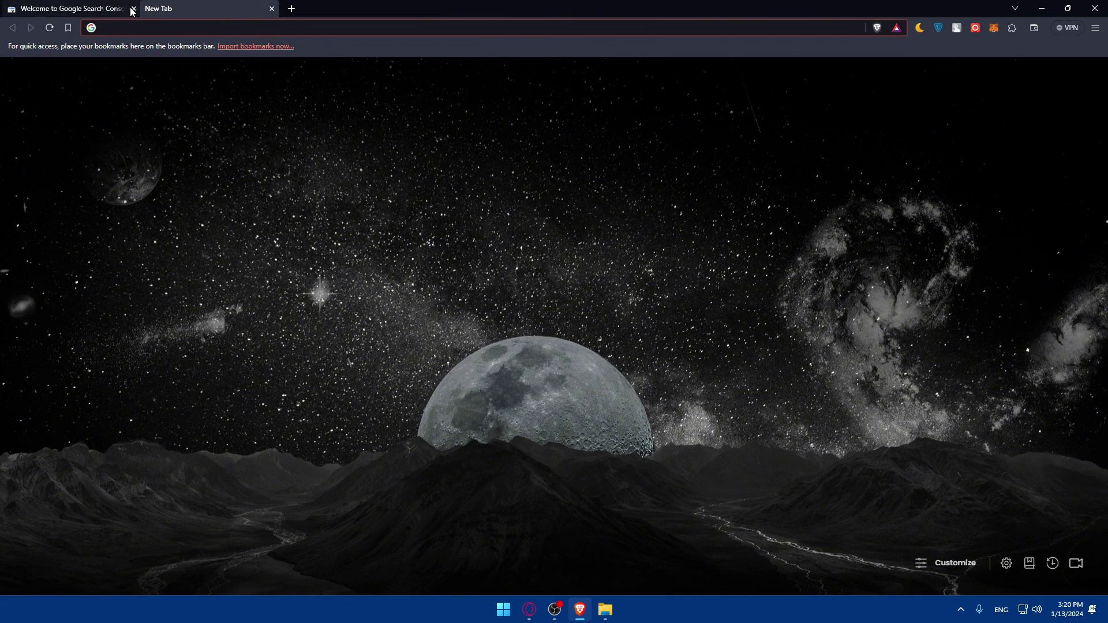
pyautogui.click(133, 9)
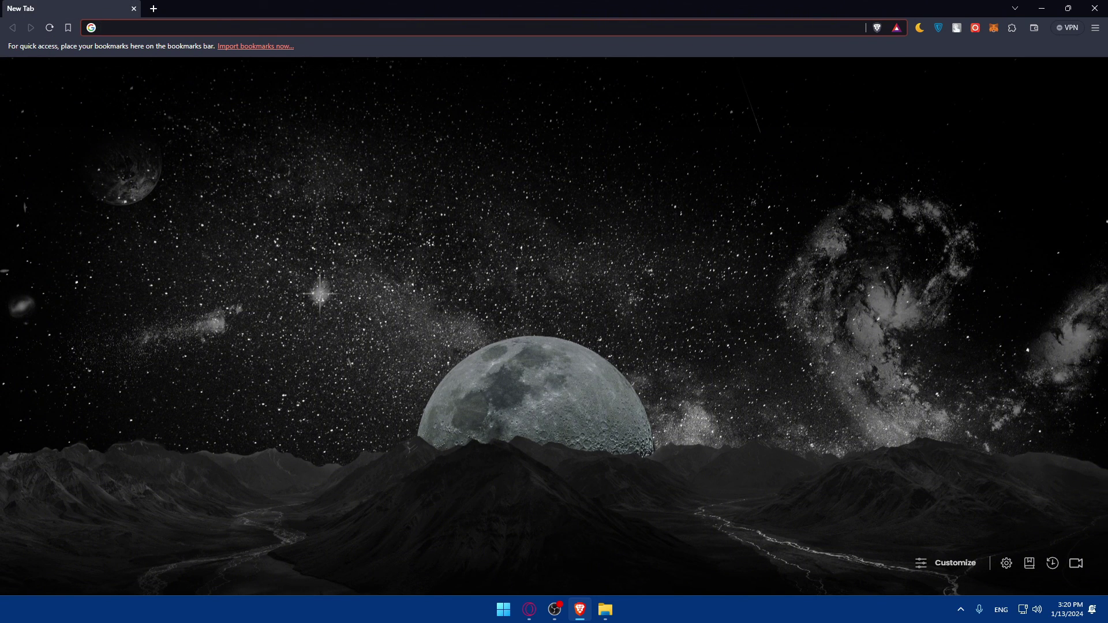
pyautogui.click(410, 363)
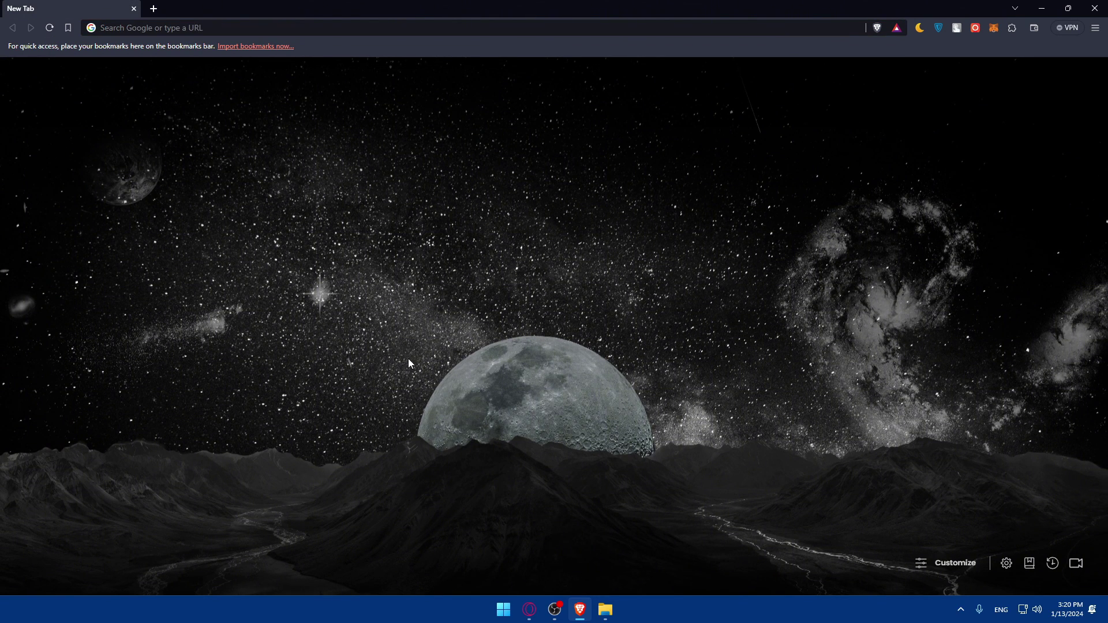